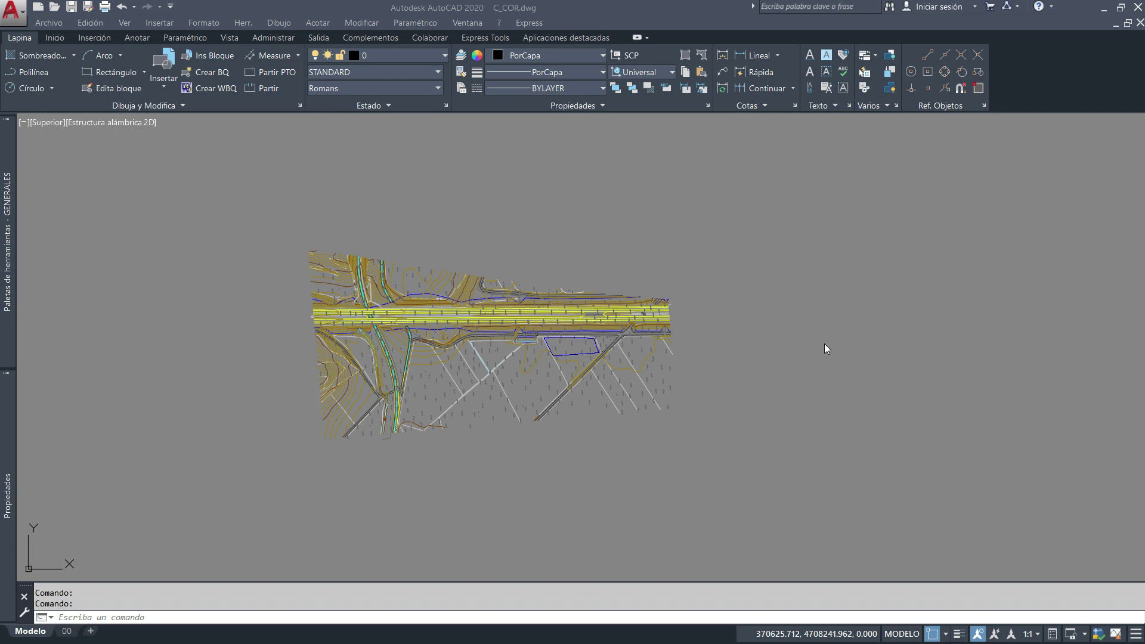
Step: Load the C_COR.fas application from the C_REPLA folder with APPLOAD
{"action": "left_click", "coordinate": [617, 257]}
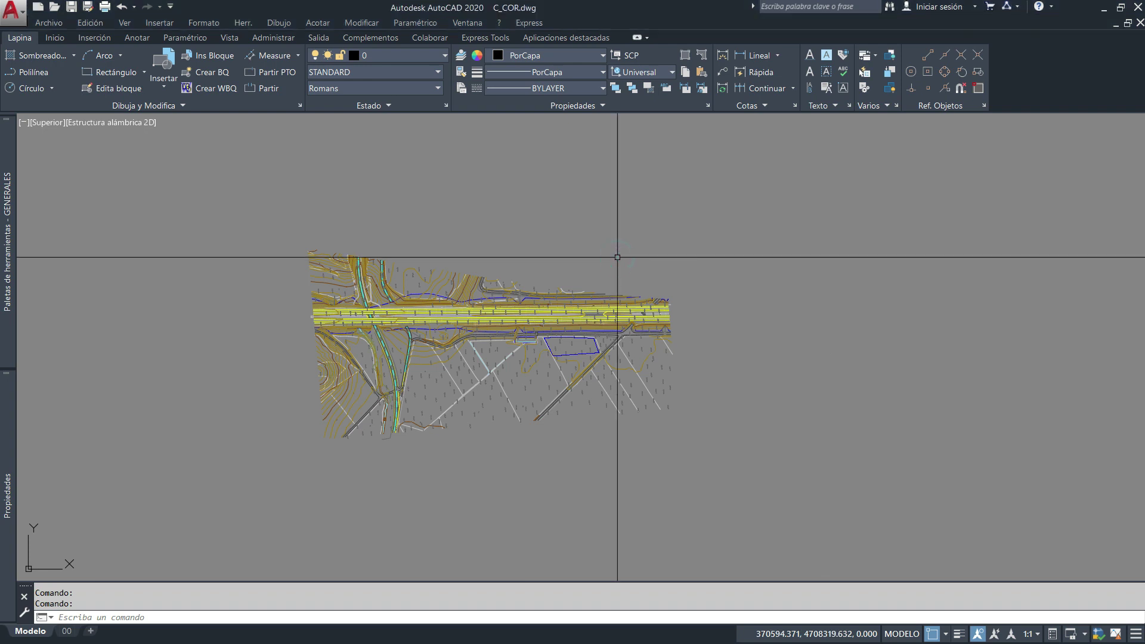
{"action": "type", "text": "a"}
{"action": "key", "text": "Return"}
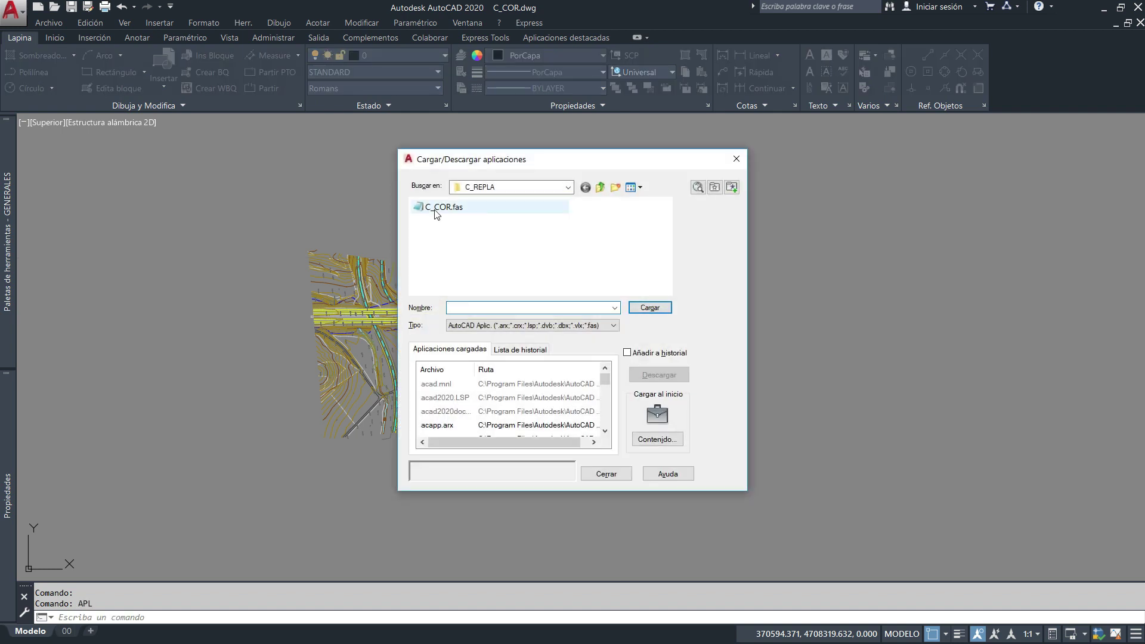
{"action": "left_click", "coordinate": [436, 207]}
{"action": "left_click", "coordinate": [649, 307]}
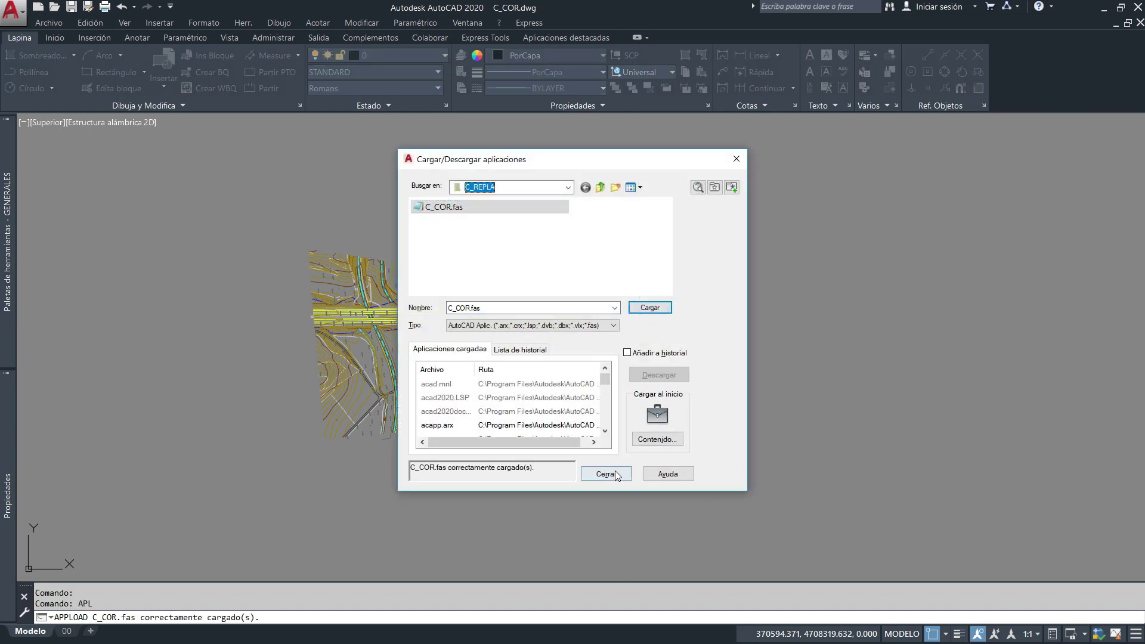
{"action": "left_click", "coordinate": [606, 474]}
{"action": "type", "text": "c_cor"}
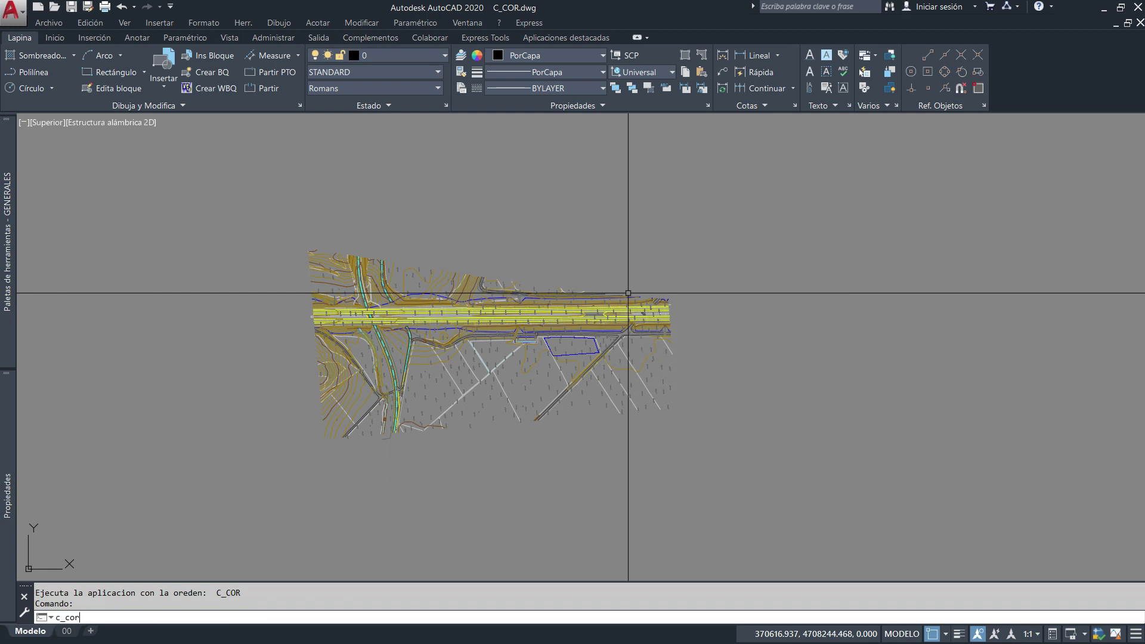
{"action": "key", "text": "Return"}
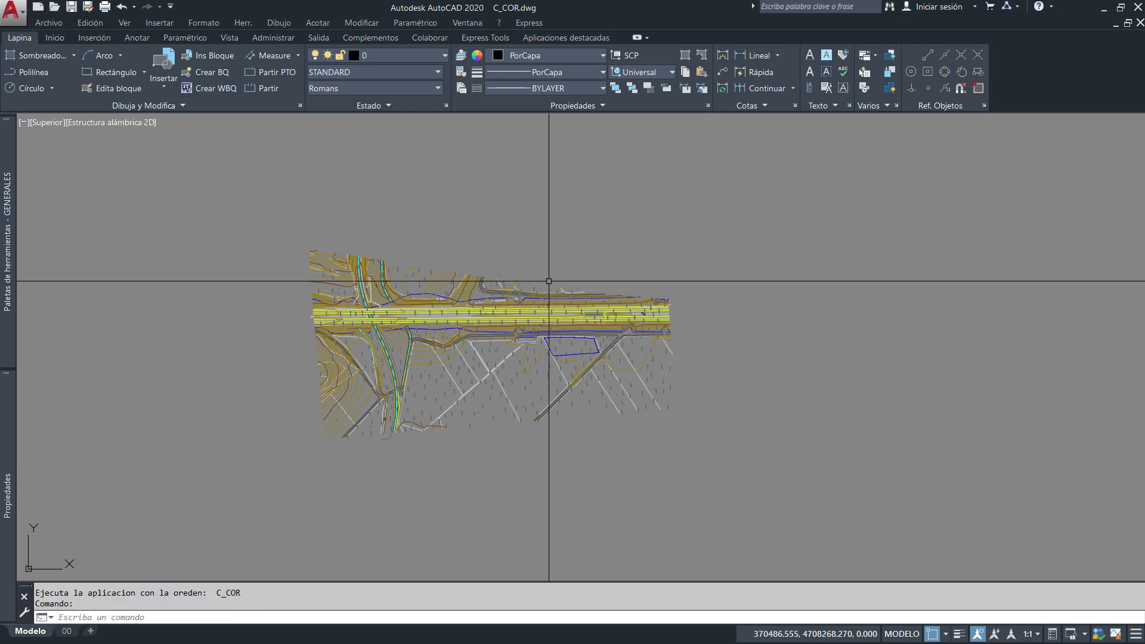
{"action": "scroll", "coordinate": [531, 359], "scroll_direction": "up", "scroll_amount": 2}
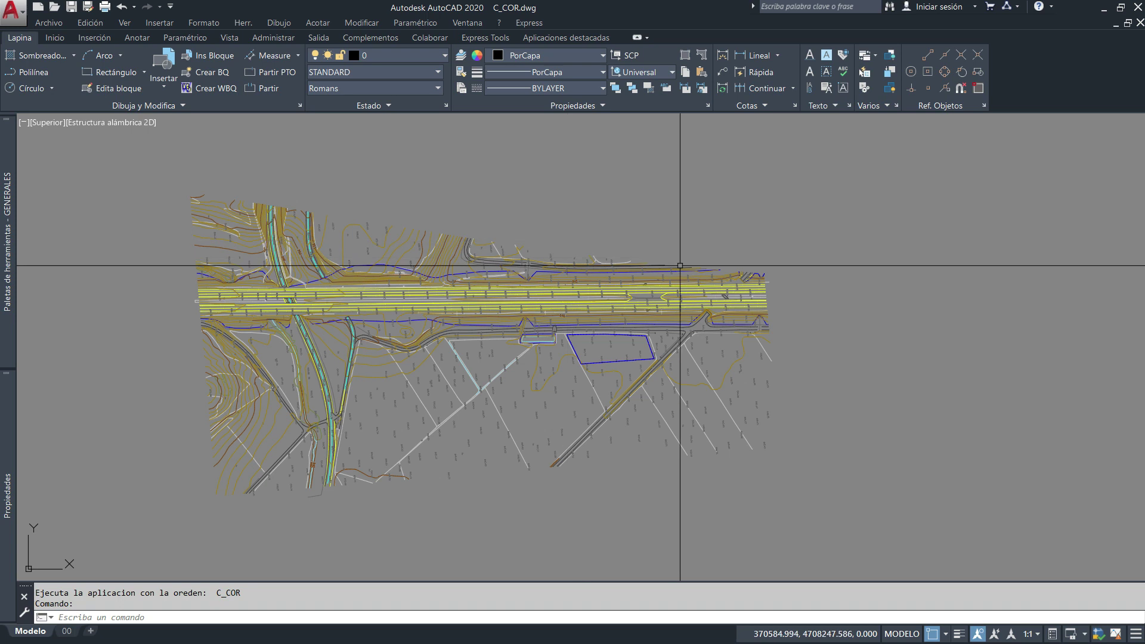
{"action": "scroll", "coordinate": [462, 352], "scroll_direction": "up", "scroll_amount": 2}
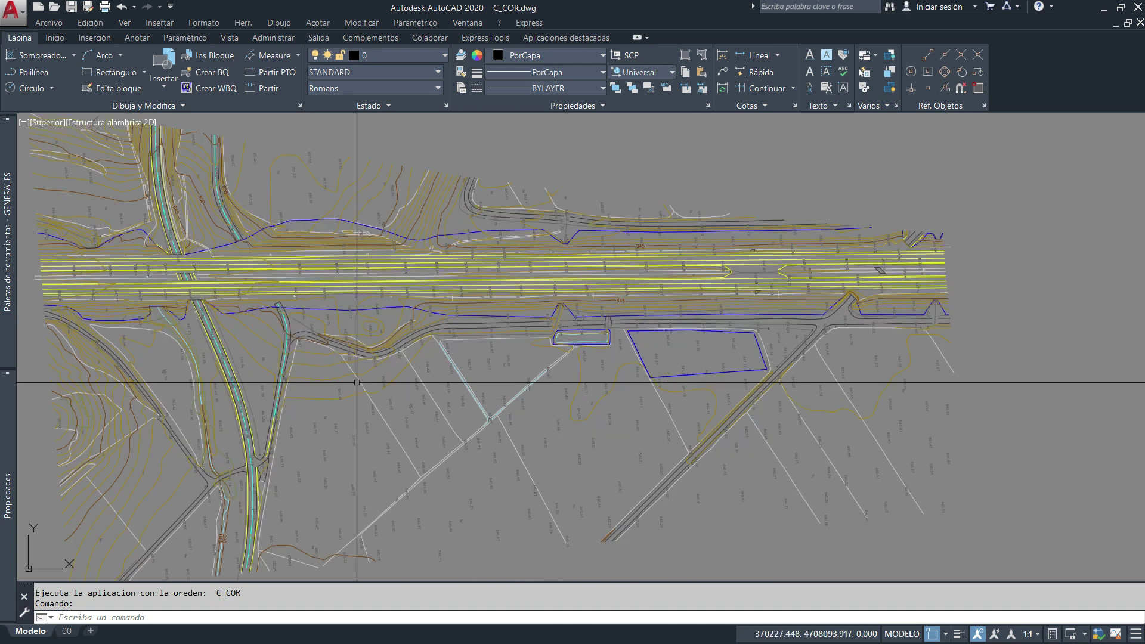
{"action": "left_click", "coordinate": [386, 308]}
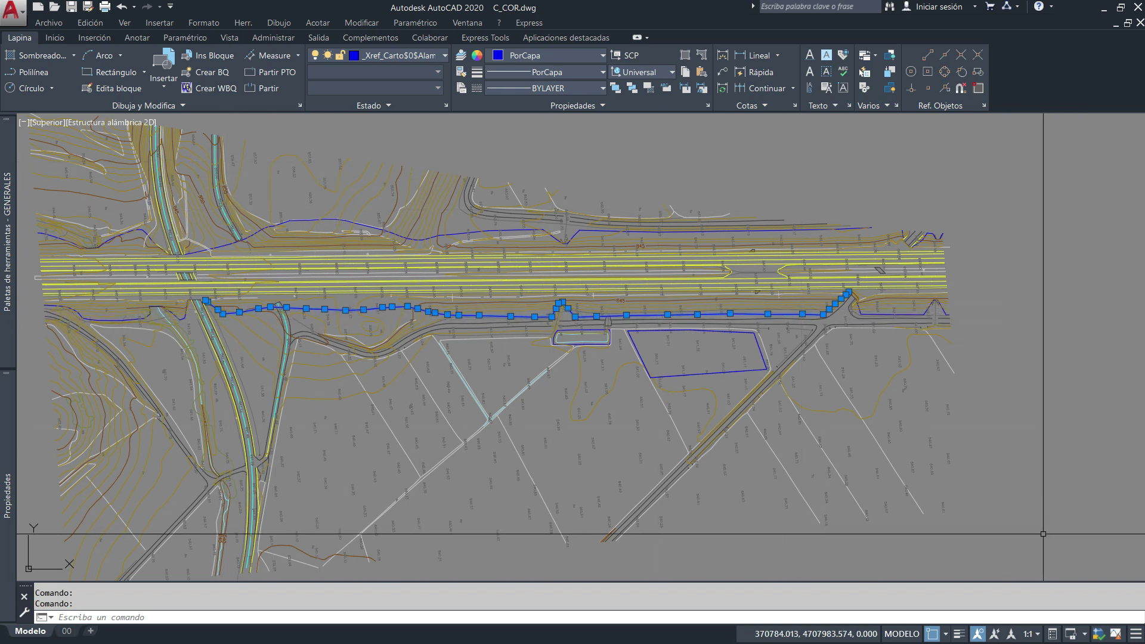
{"action": "key", "text": "Escape"}
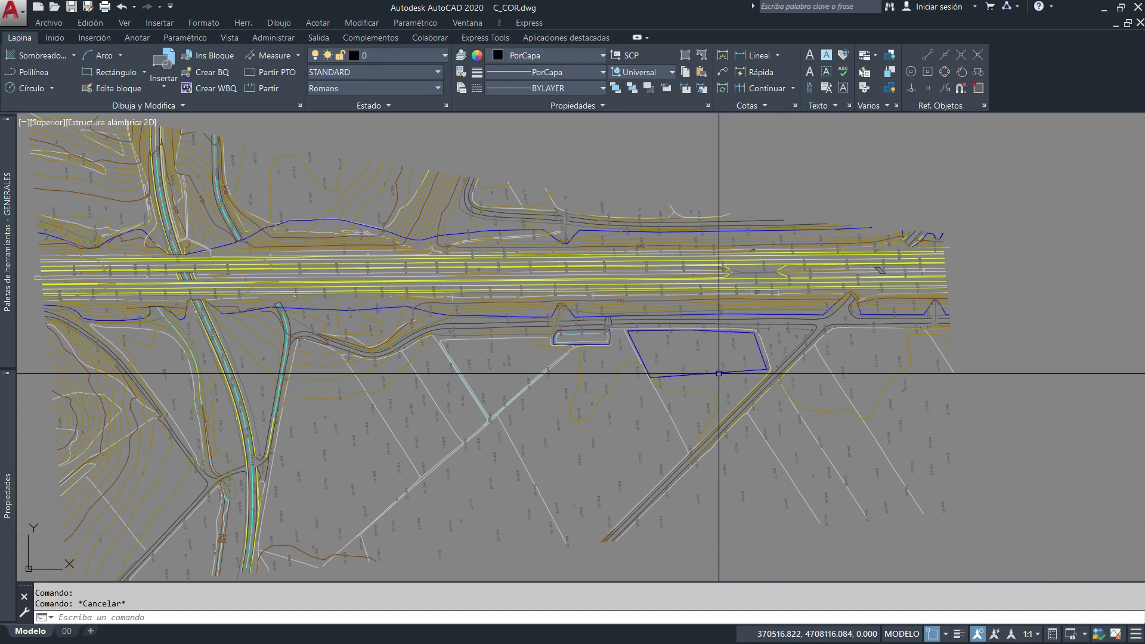
{"action": "left_click", "coordinate": [719, 373]}
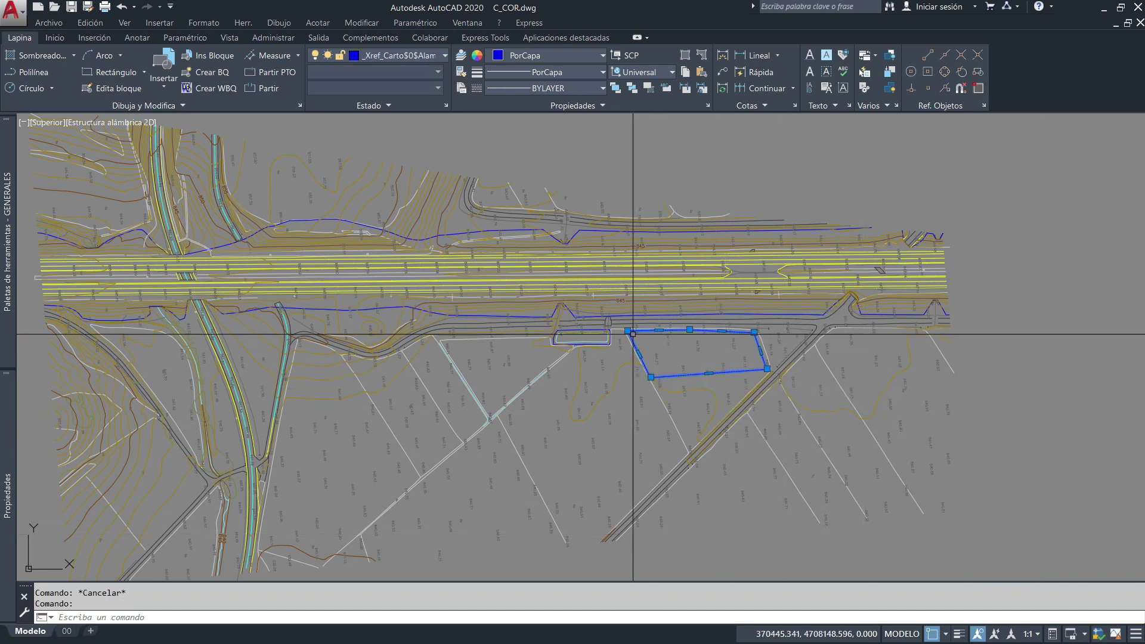
{"action": "key", "text": "Escape"}
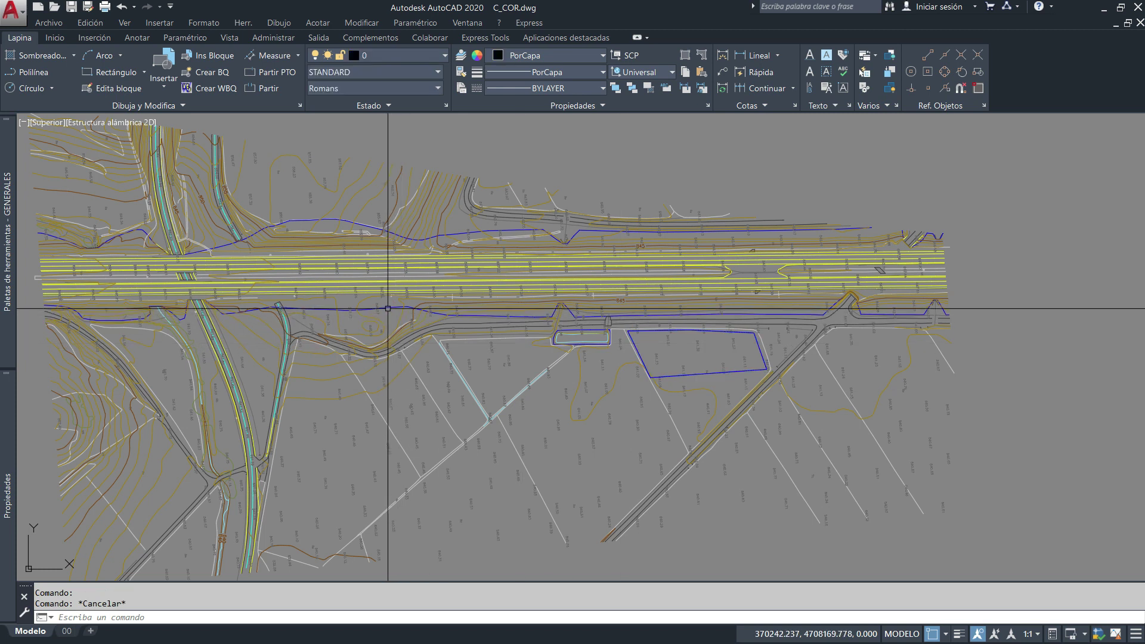
{"action": "left_click", "coordinate": [388, 308]}
{"action": "key", "text": "Escape"}
{"action": "left_click", "coordinate": [690, 331]}
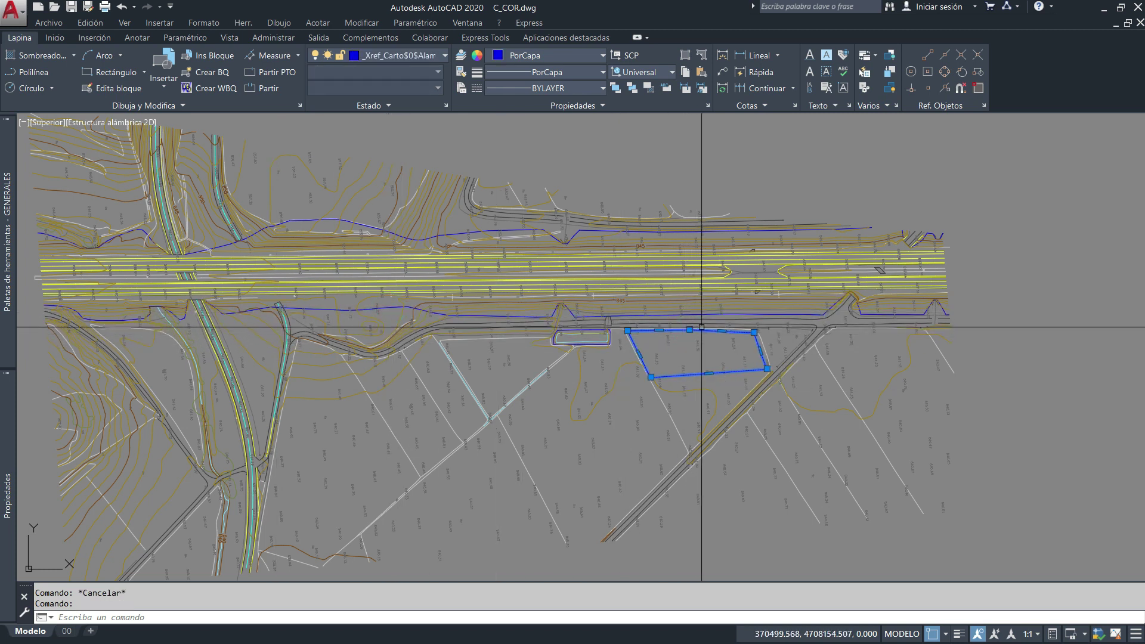
{"action": "key", "text": "Escape"}
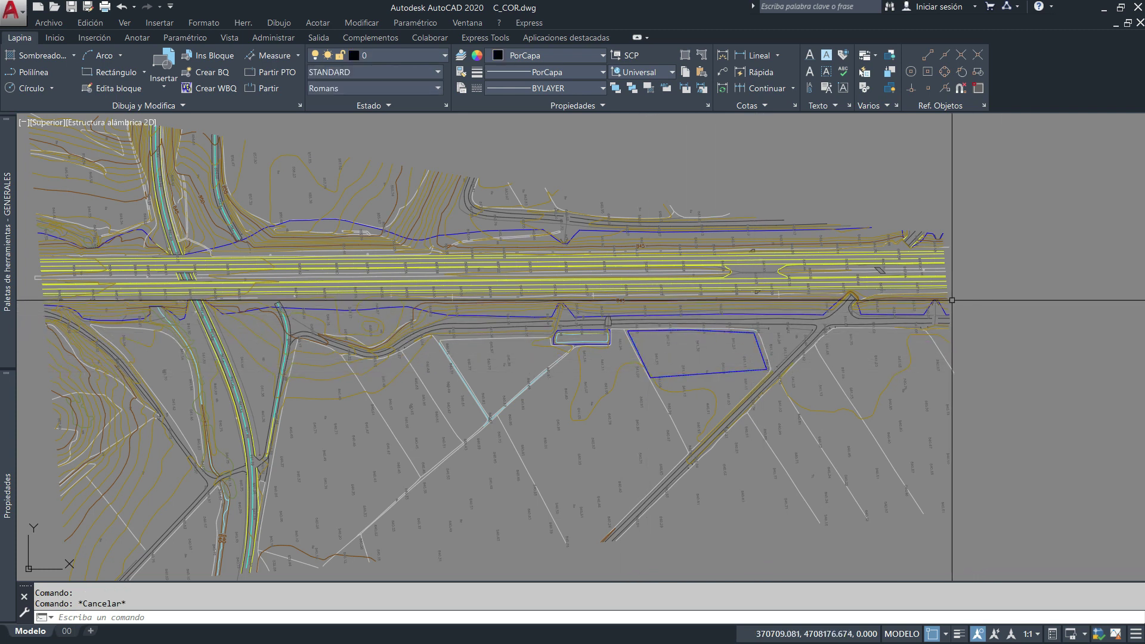
{"action": "middle_click_drag", "start_coordinate": [950, 302], "coordinate": [868, 298]}
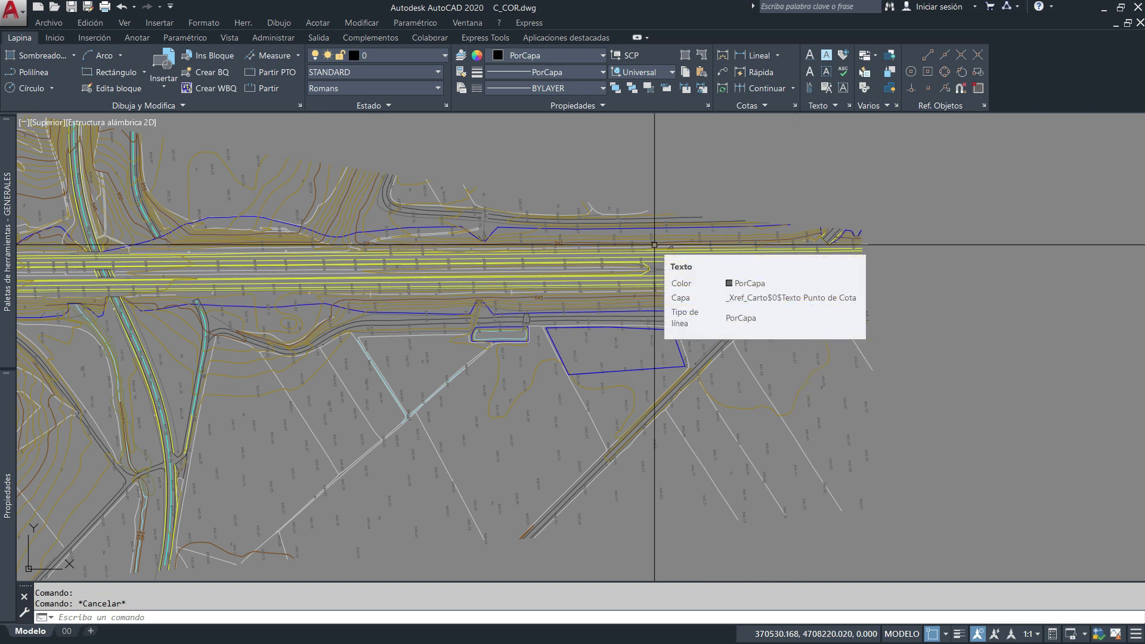
Step: Start C_COR in polyline mode with Z elevations included and accept the settings
{"action": "type", "text": "c_cor"}
{"action": "key", "text": "Return"}
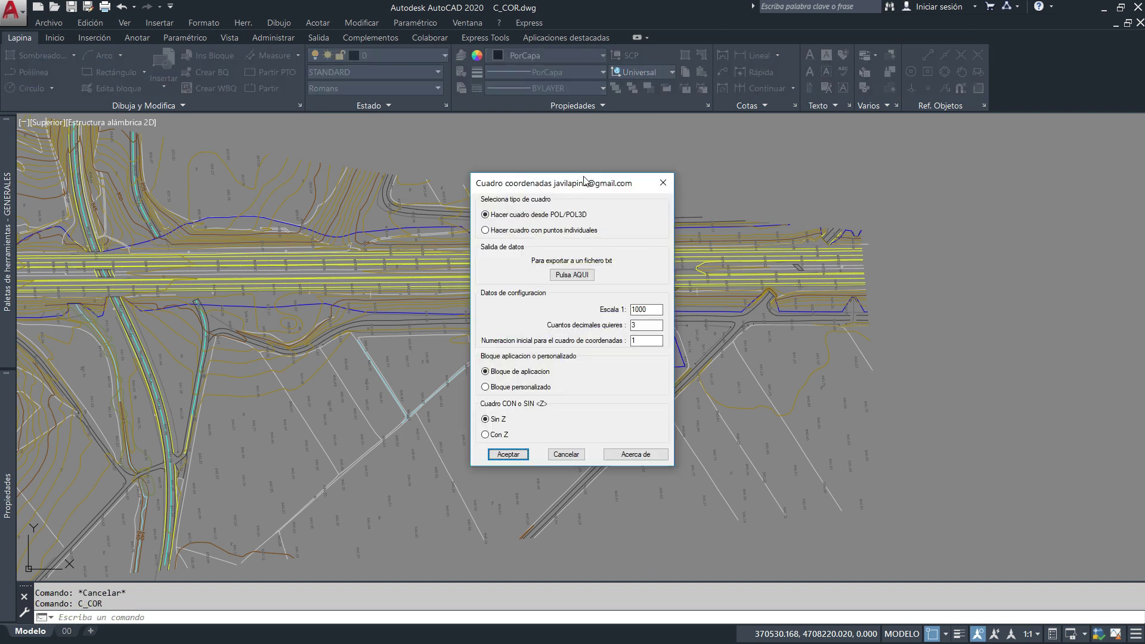
{"action": "left_click_drag", "start_coordinate": [584, 178], "coordinate": [586, 137]}
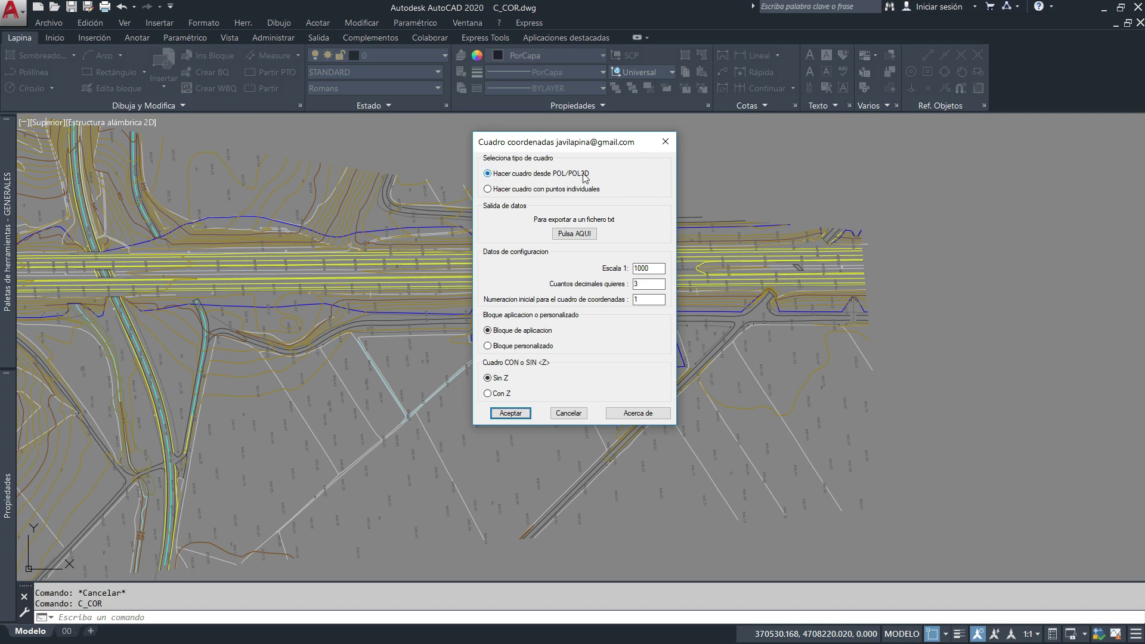
{"action": "left_click", "coordinate": [519, 191]}
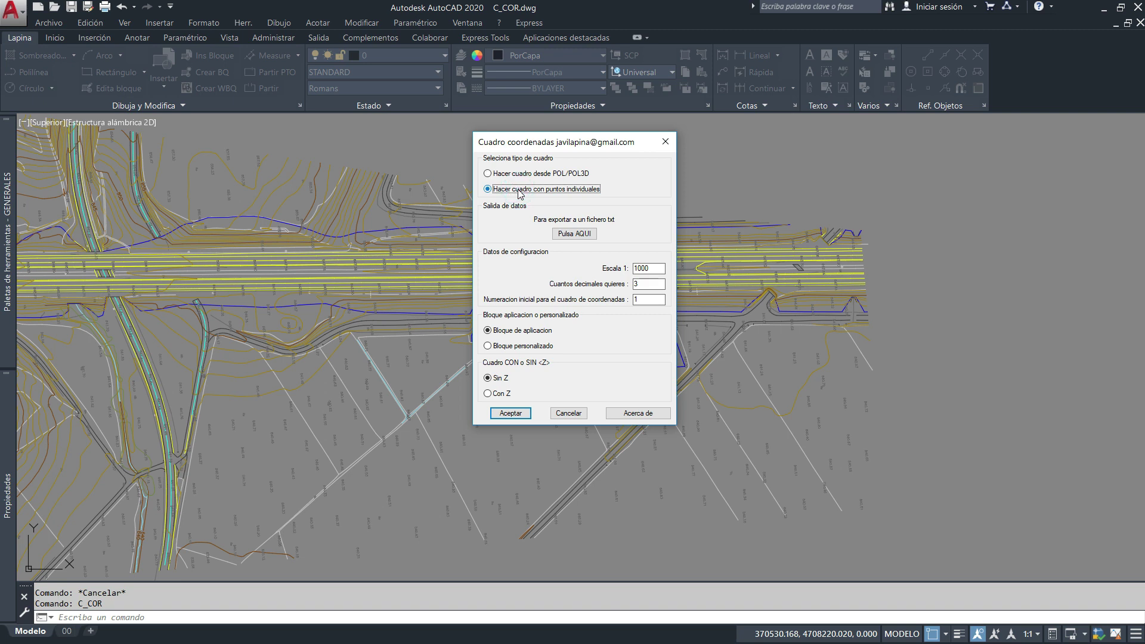
{"action": "left_click", "coordinate": [529, 174]}
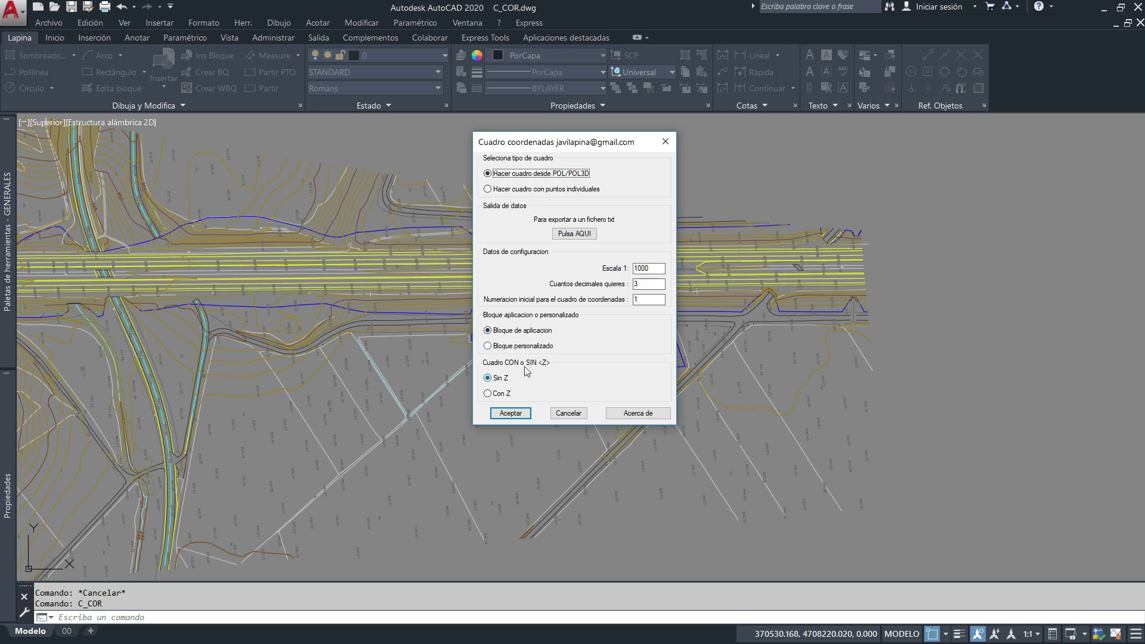
{"action": "left_click", "coordinate": [488, 393]}
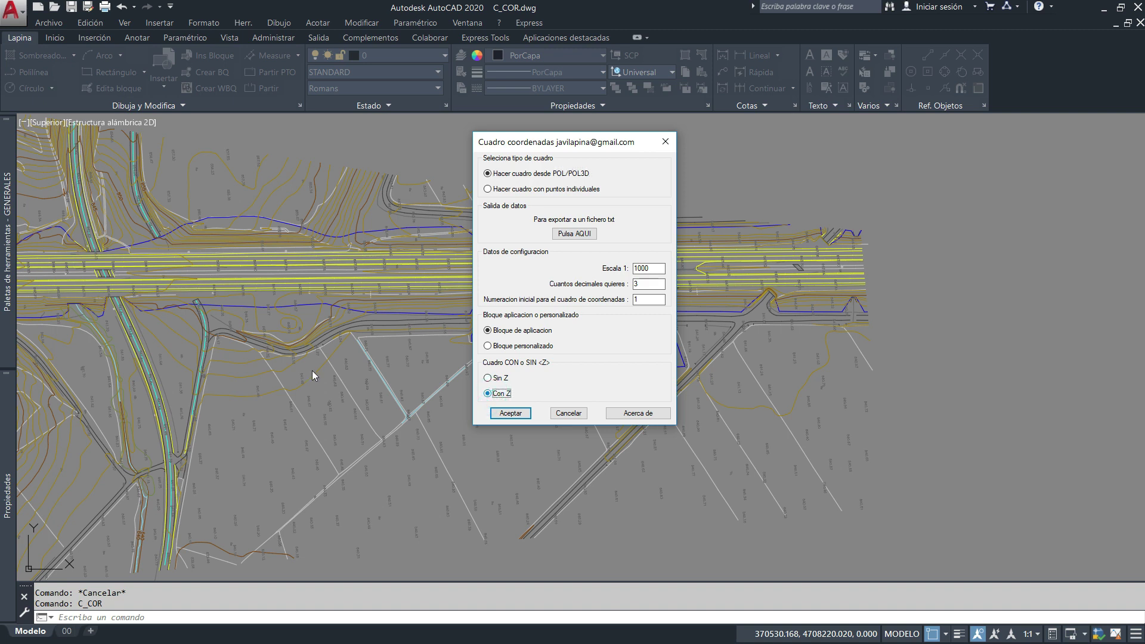
{"action": "left_click", "coordinate": [517, 418]}
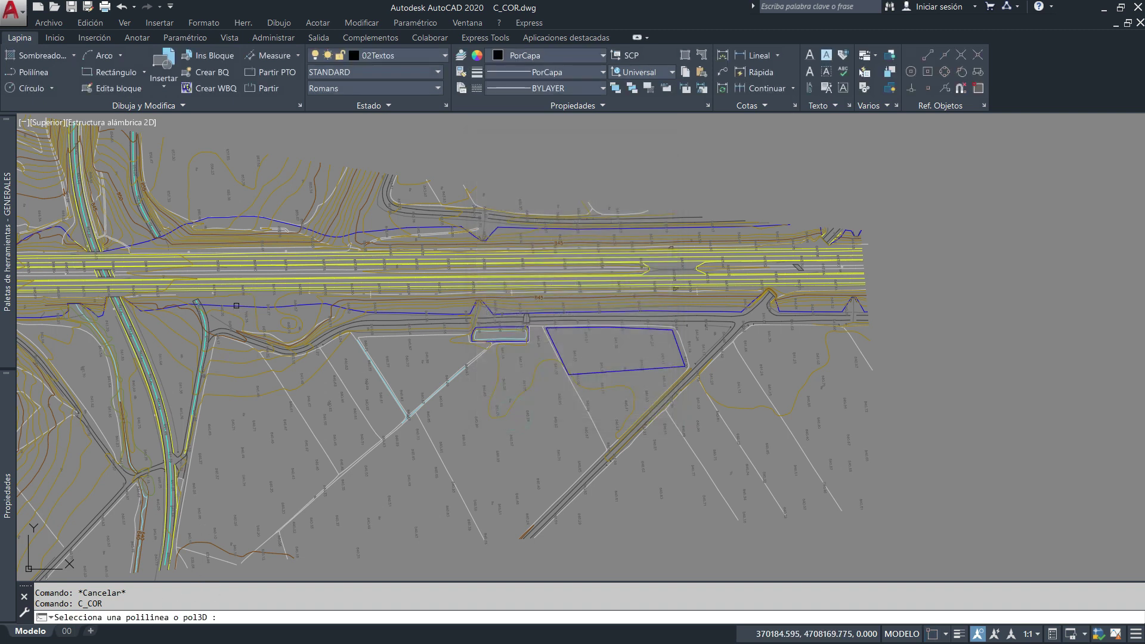
{"action": "left_click", "coordinate": [236, 305]}
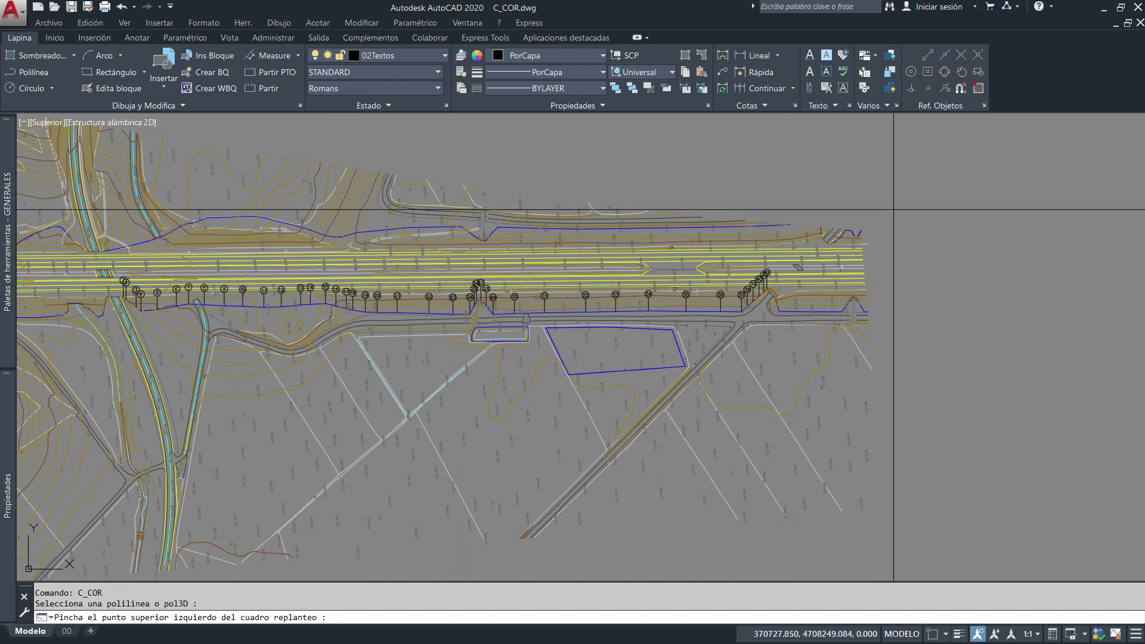
{"action": "left_click", "coordinate": [899, 207]}
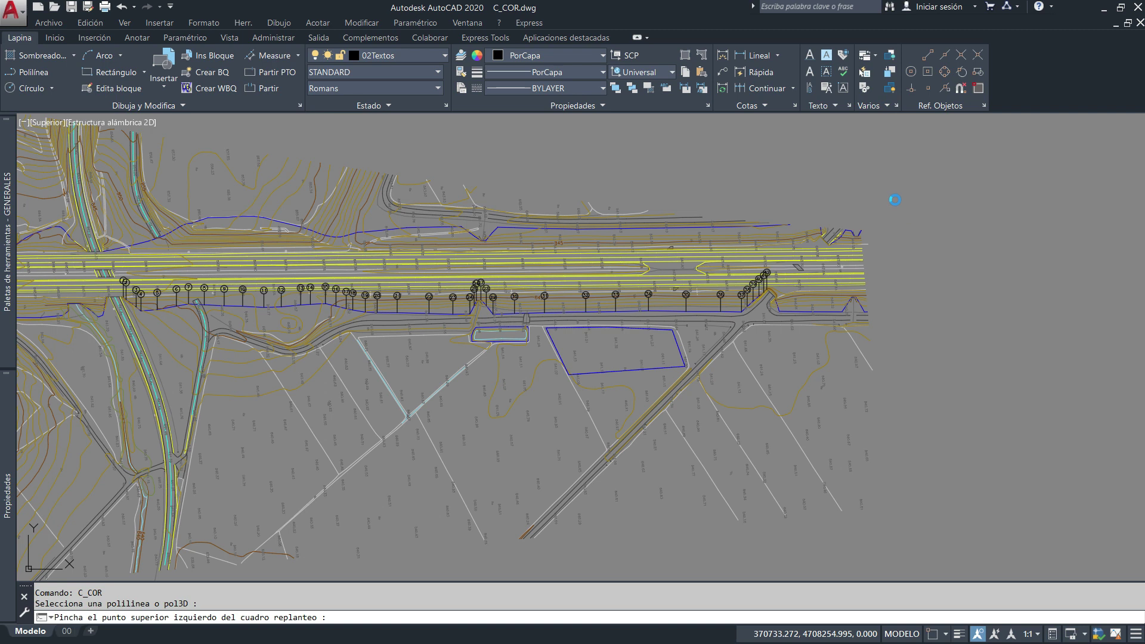
{"action": "scroll", "coordinate": [128, 306], "scroll_direction": "up", "scroll_amount": 4}
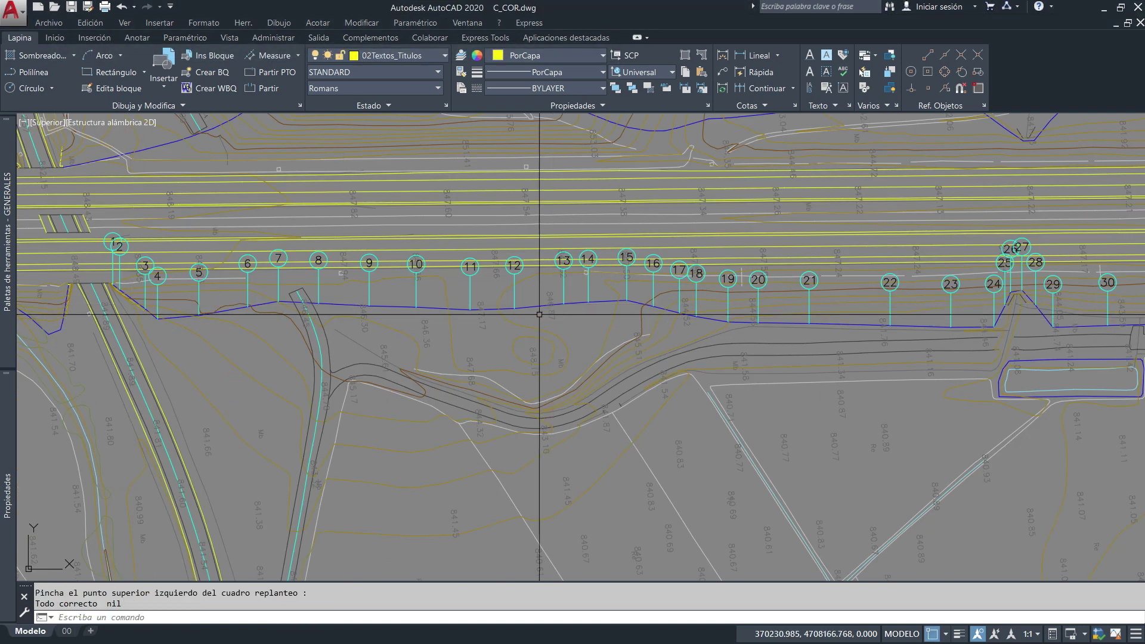
{"action": "left_click", "coordinate": [471, 277]}
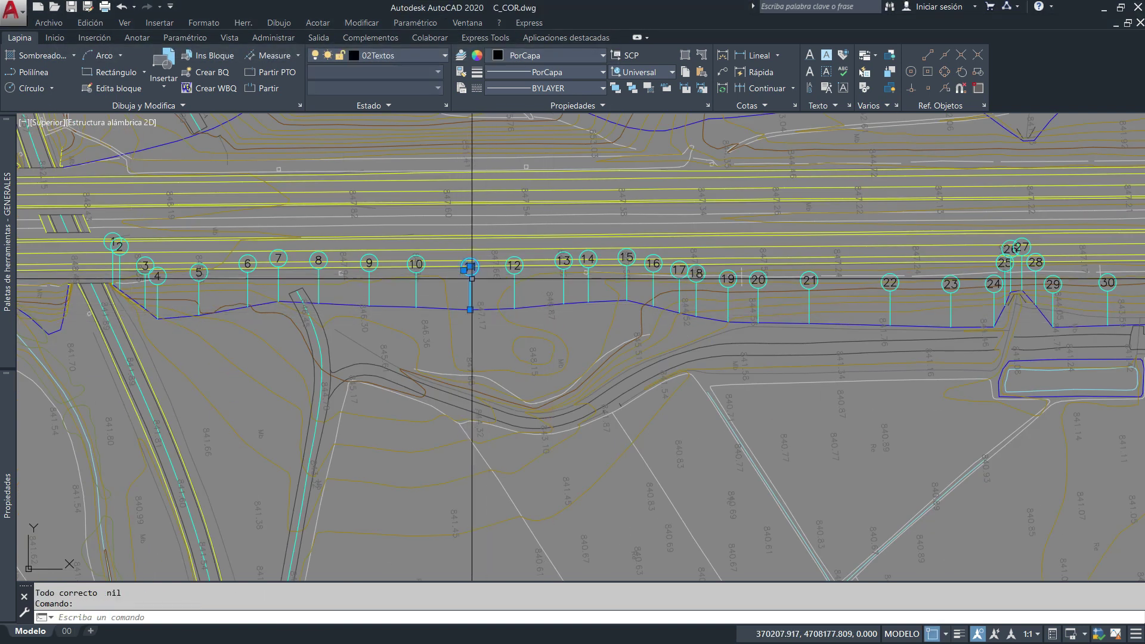
{"action": "key", "text": "Escape"}
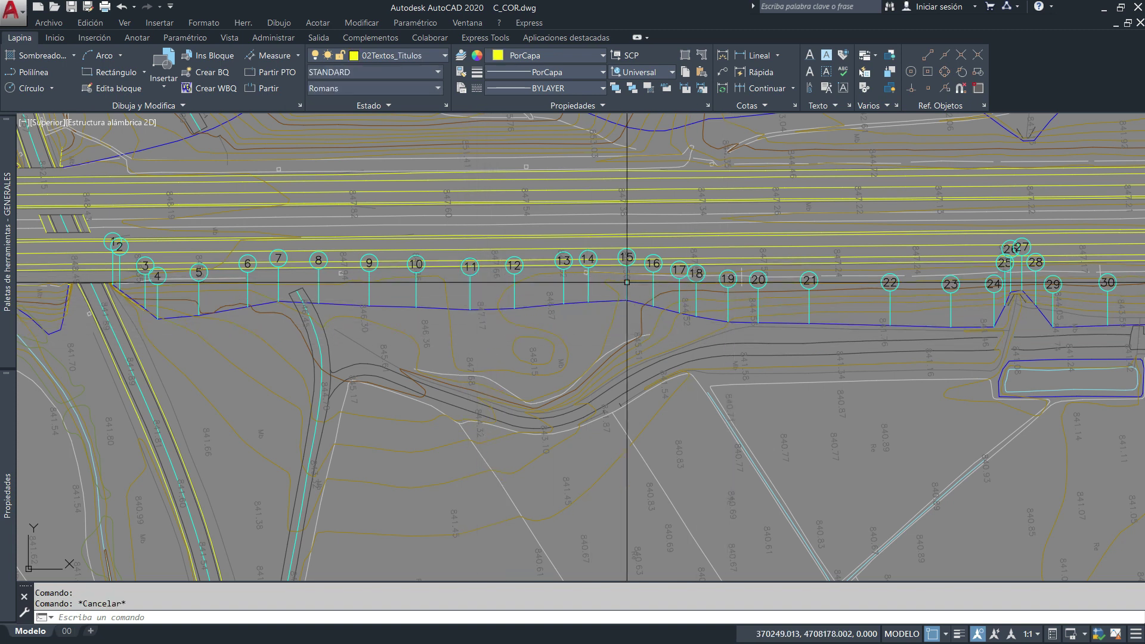
{"action": "left_click", "coordinate": [470, 295]}
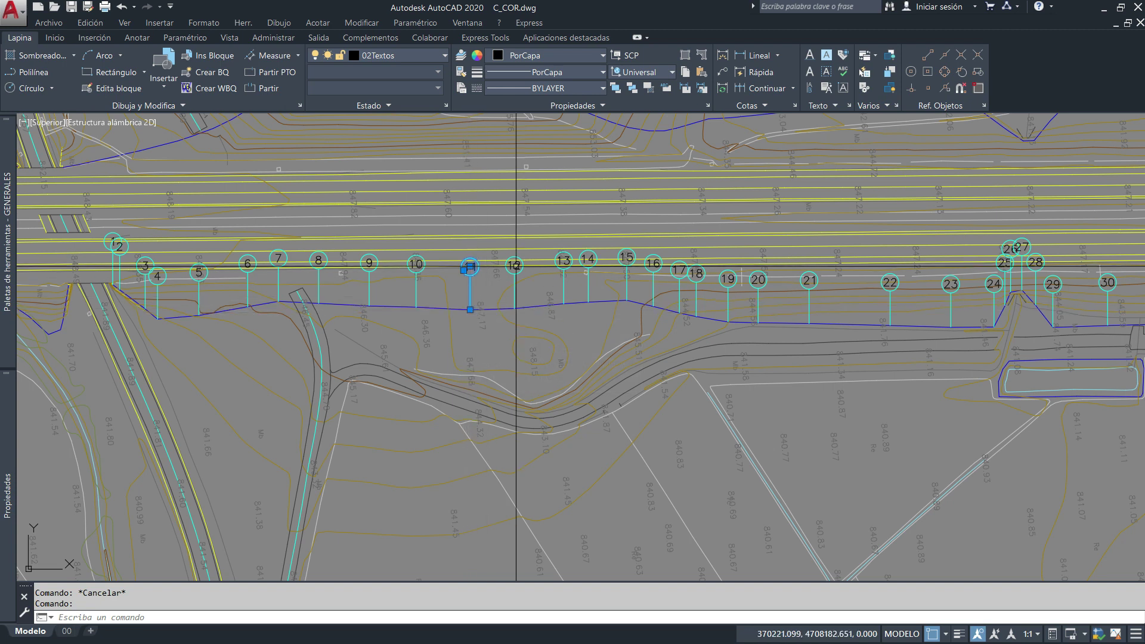
Step: Clear the marker selection and zoom around to review the CUADRO DE REPLANTEO table
{"action": "key", "text": "Escape"}
{"action": "scroll", "coordinate": [644, 332], "scroll_direction": "down", "scroll_amount": 5}
{"action": "scroll", "coordinate": [784, 314], "scroll_direction": "up", "scroll_amount": 10}
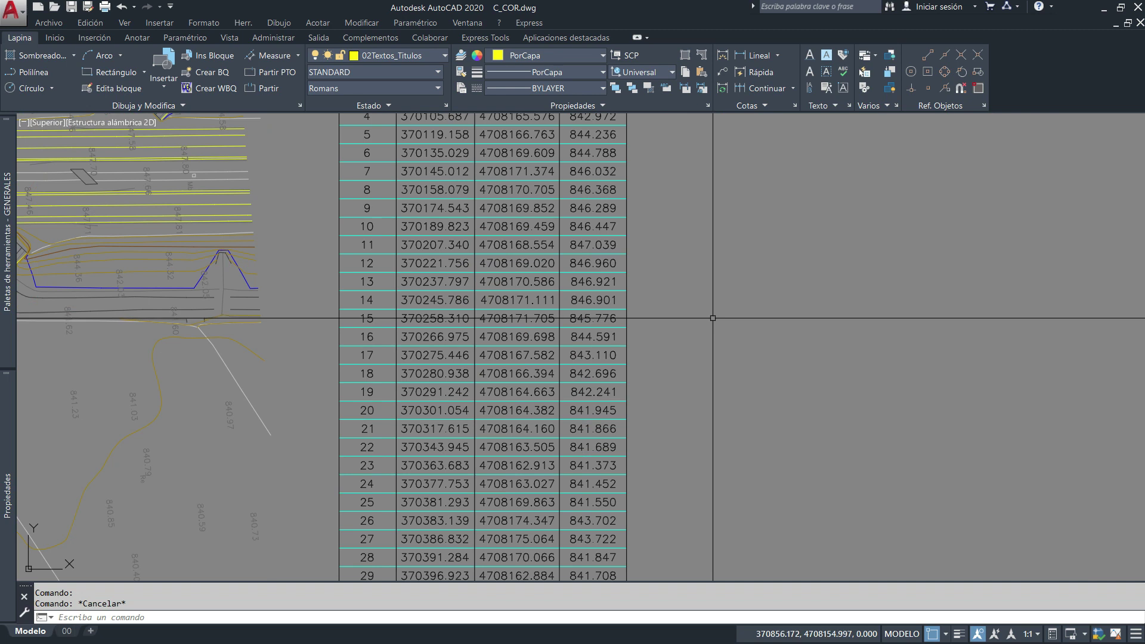
{"action": "mouse_move", "coordinate": [601, 234]}
{"action": "middle_mouse_down"}
{"action": "mouse_move", "coordinate": [600, 381]}
{"action": "mouse_move", "coordinate": [716, 232]}
{"action": "middle_mouse_up"}
{"action": "scroll", "coordinate": [601, 369], "scroll_direction": "down", "scroll_amount": 3}
{"action": "scroll", "coordinate": [715, 231], "scroll_direction": "down", "scroll_amount": 3}
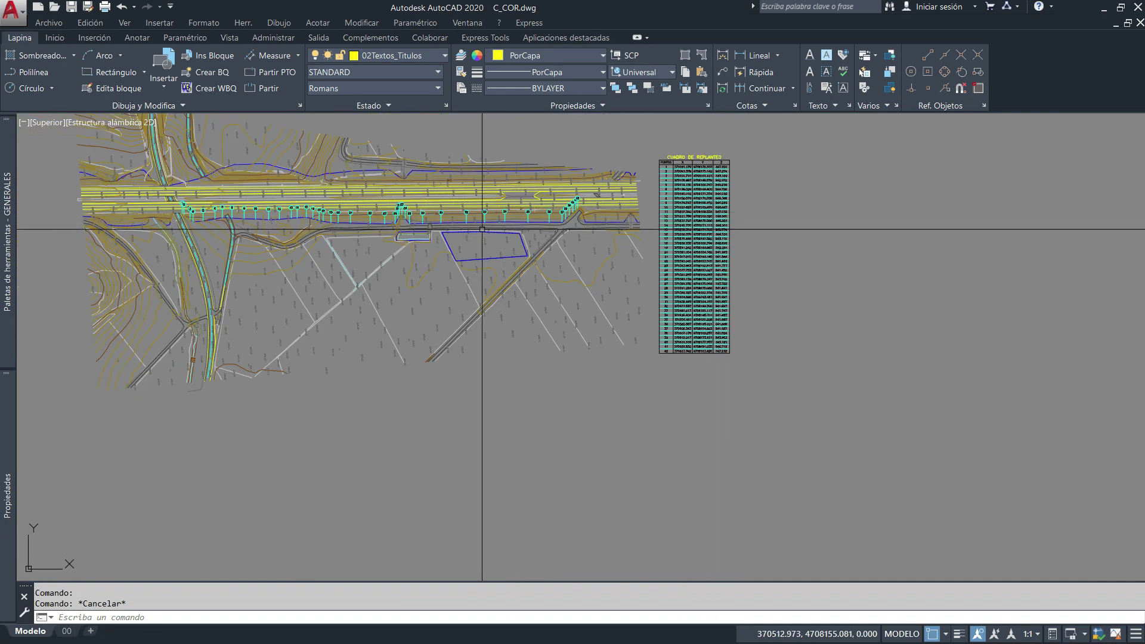
{"action": "scroll", "coordinate": [452, 235], "scroll_direction": "up", "scroll_amount": 4}
Step: Bring the enclosure polyline below the road into view and relaunch C_COR
{"action": "middle_click_drag", "start_coordinate": [503, 247], "coordinate": [465, 318]}
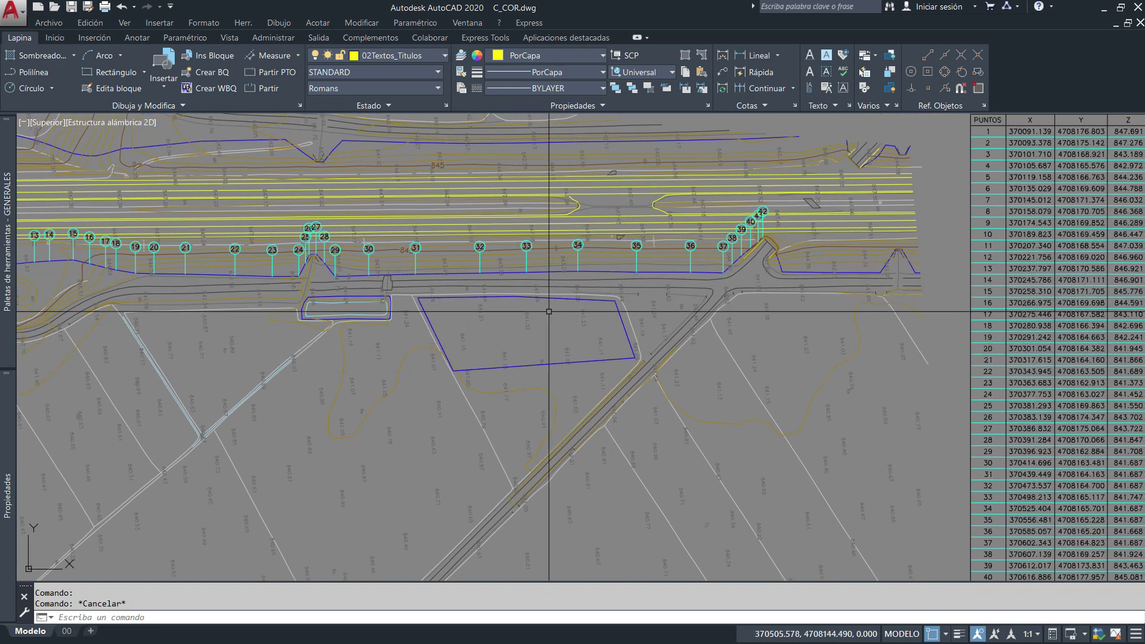
{"action": "middle_click_drag", "start_coordinate": [615, 300], "coordinate": [571, 291]}
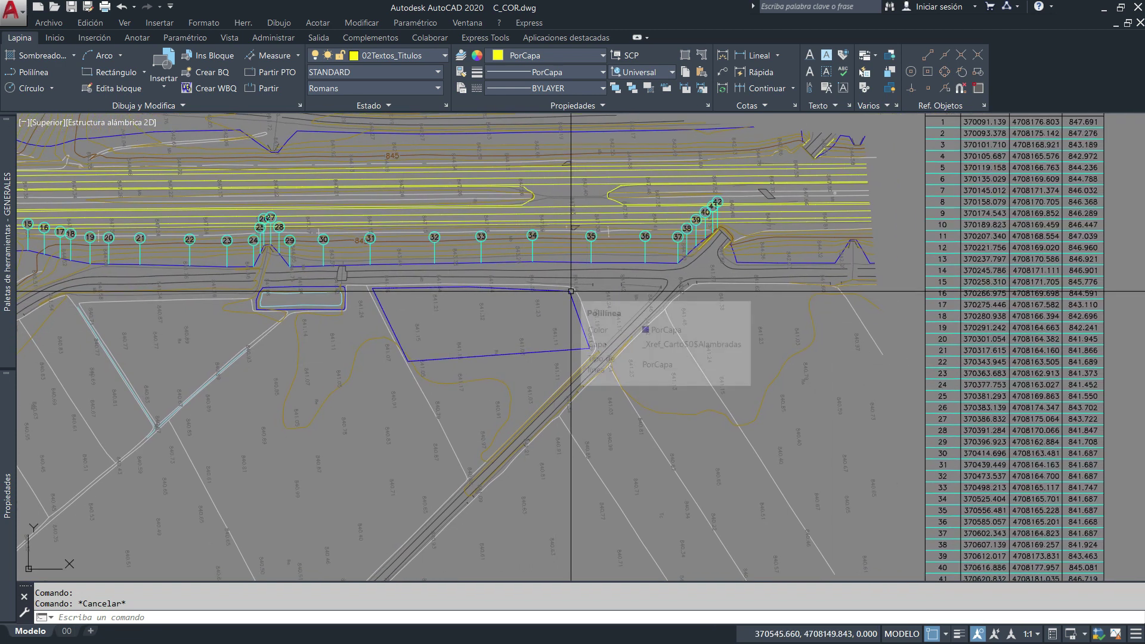
{"action": "type", "text": "cor"}
{"action": "key", "text": "Return"}
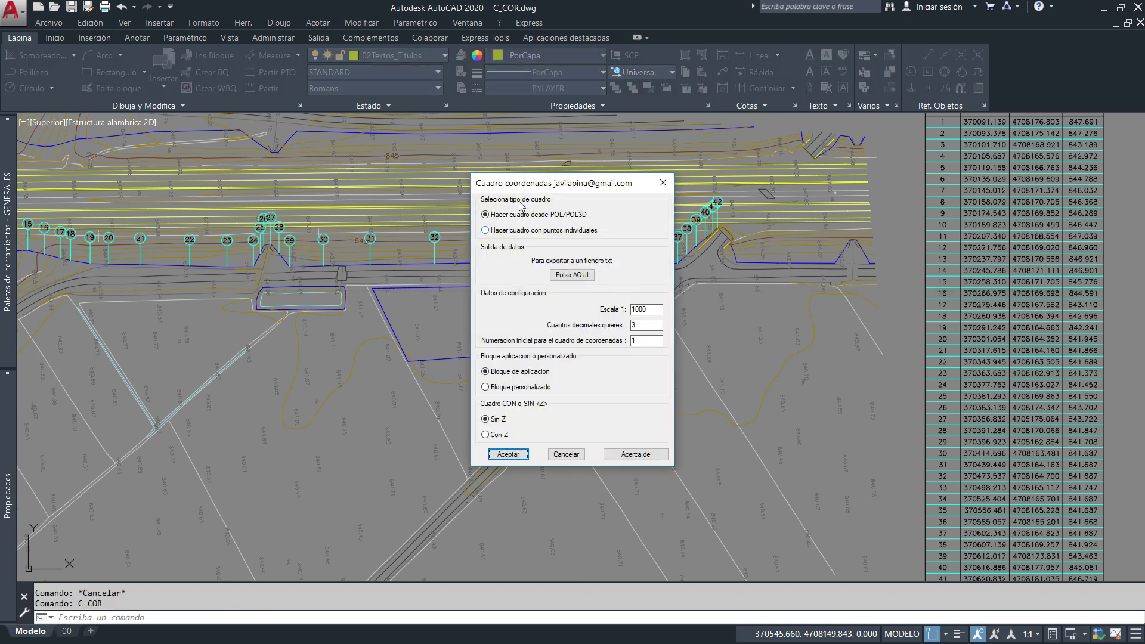
Step: Set the table's text export file to cuadro.txt in the C_REPLA folder
{"action": "left_click", "coordinate": [578, 277]}
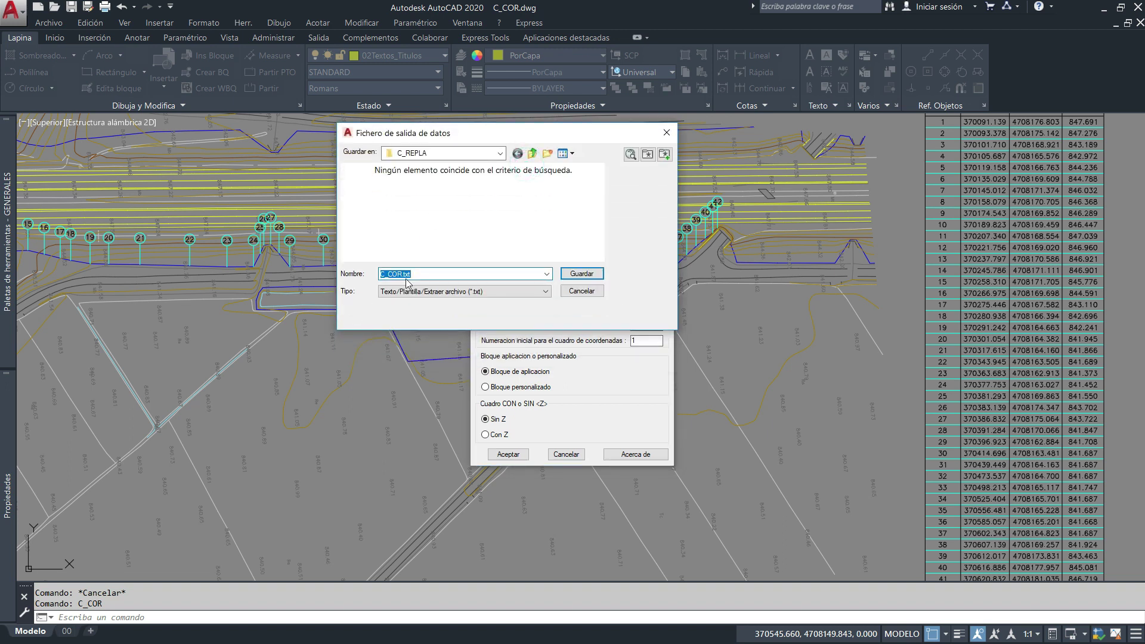
{"action": "key", "text": "Home"}
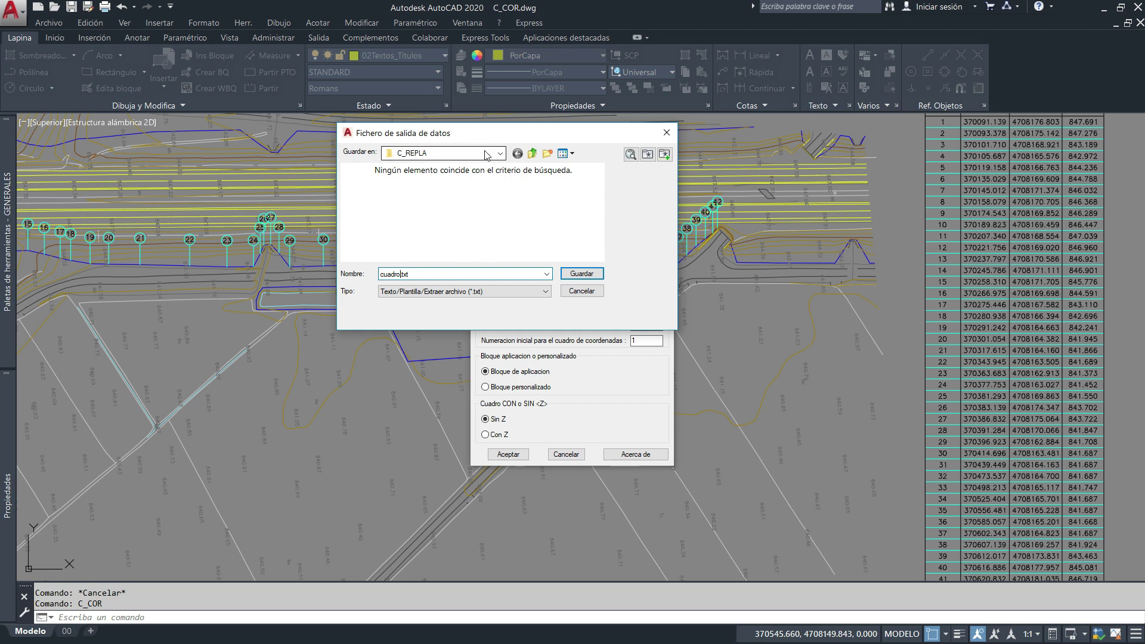
{"action": "left_click", "coordinate": [580, 275]}
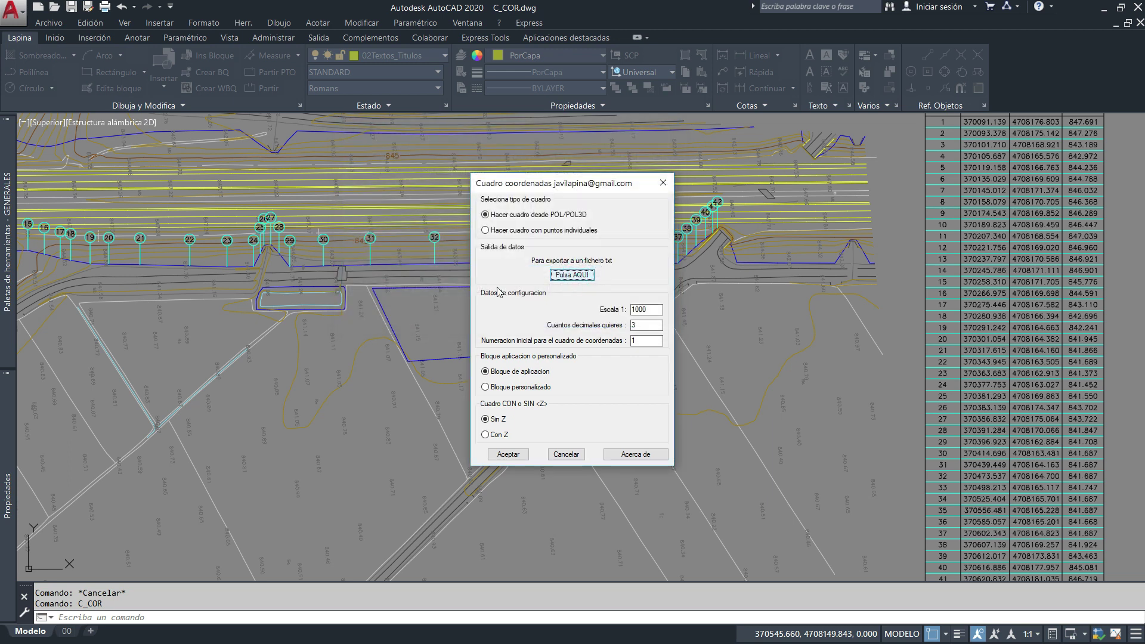
Step: Start numbering at 50, use the custom pto.dwg point block, and accept the settings
{"action": "left_click", "coordinate": [643, 344]}
{"action": "type", "text": "50"}
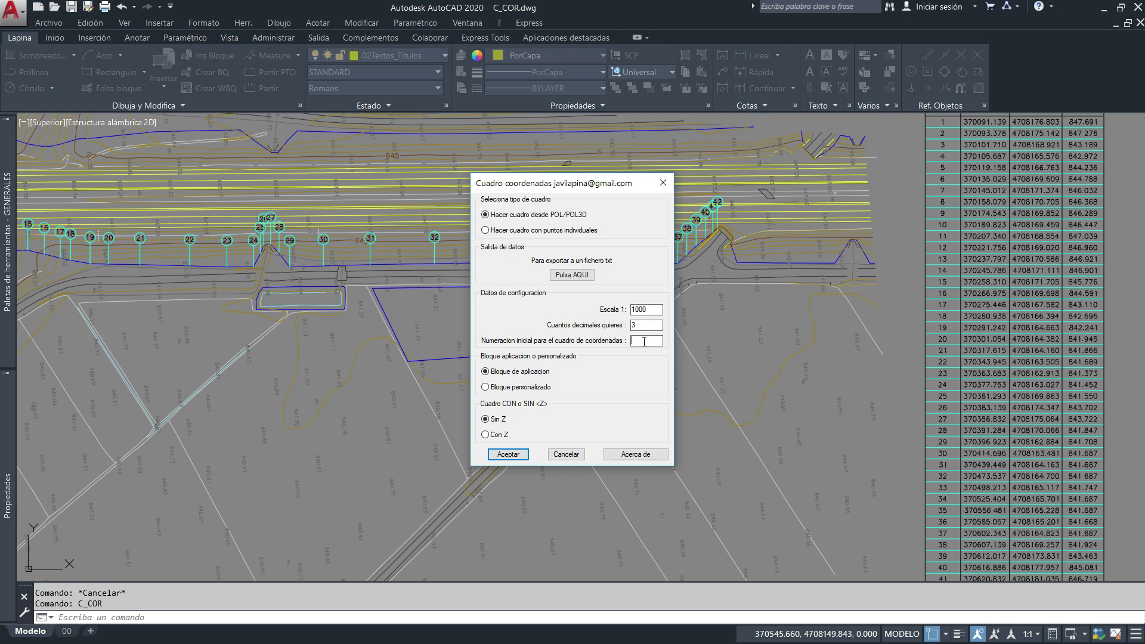
{"action": "left_click", "coordinate": [485, 387]}
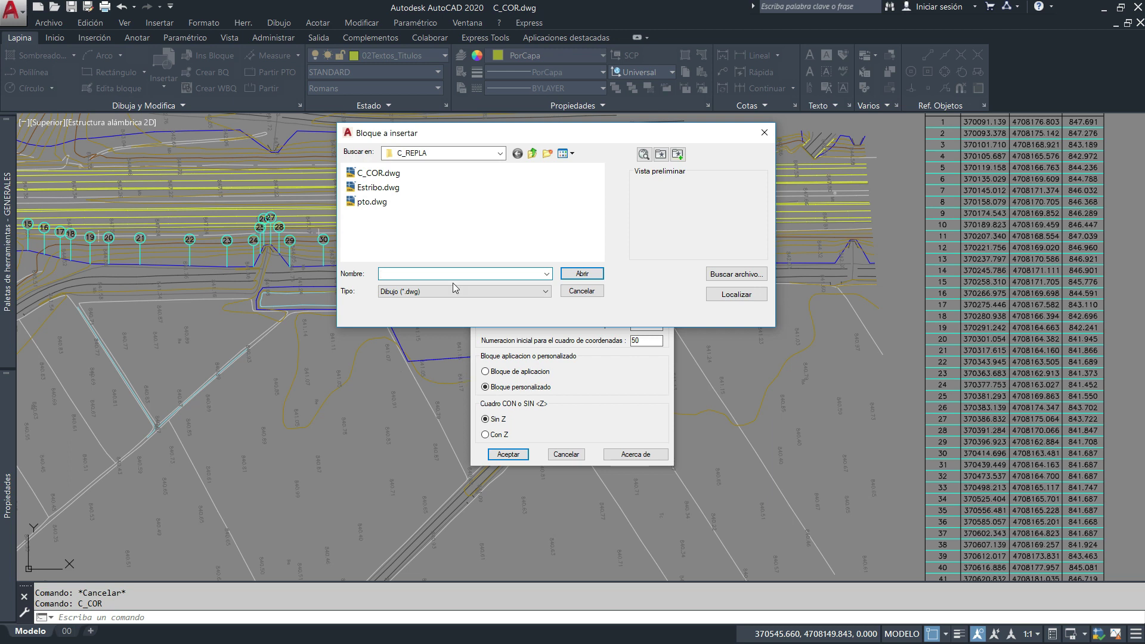
{"action": "left_click", "coordinate": [360, 205]}
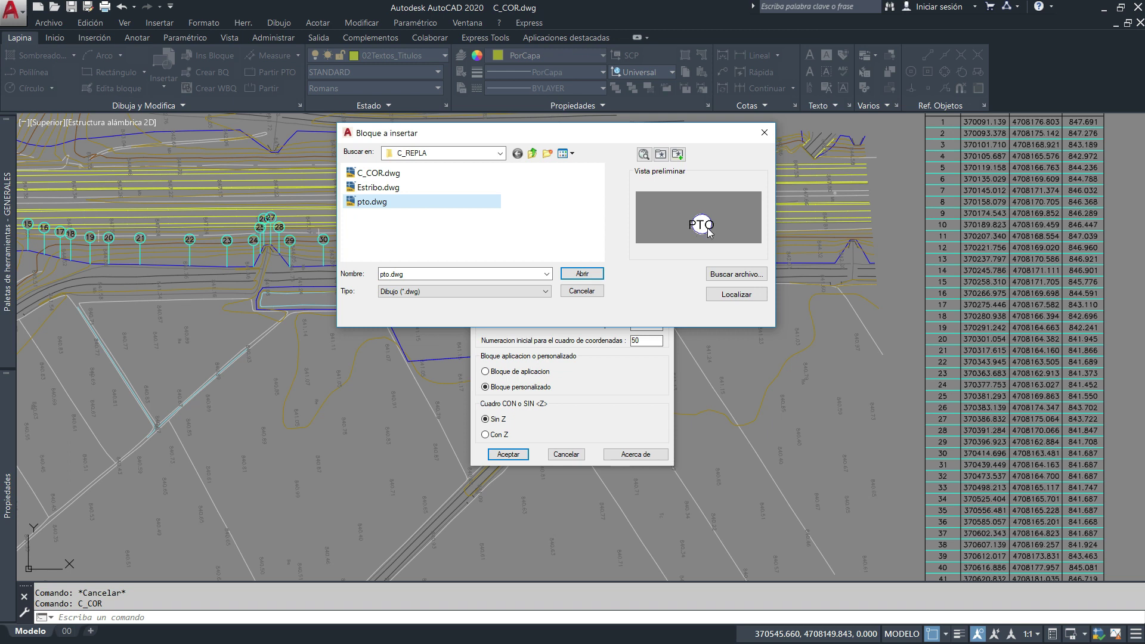
{"action": "left_click", "coordinate": [584, 275]}
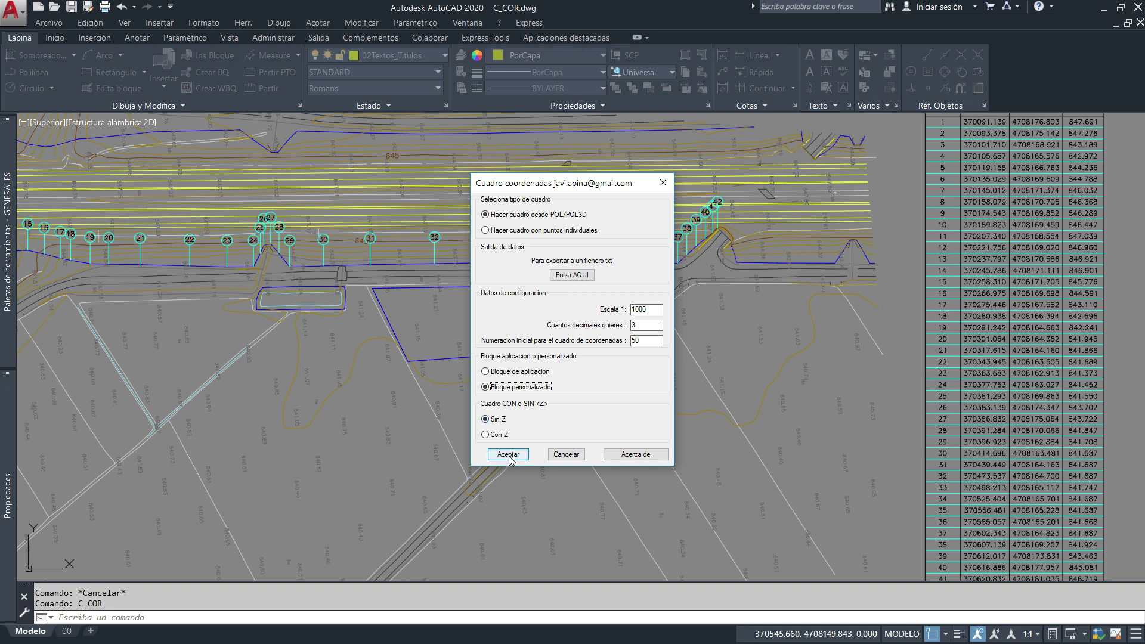
{"action": "left_click", "coordinate": [508, 454]}
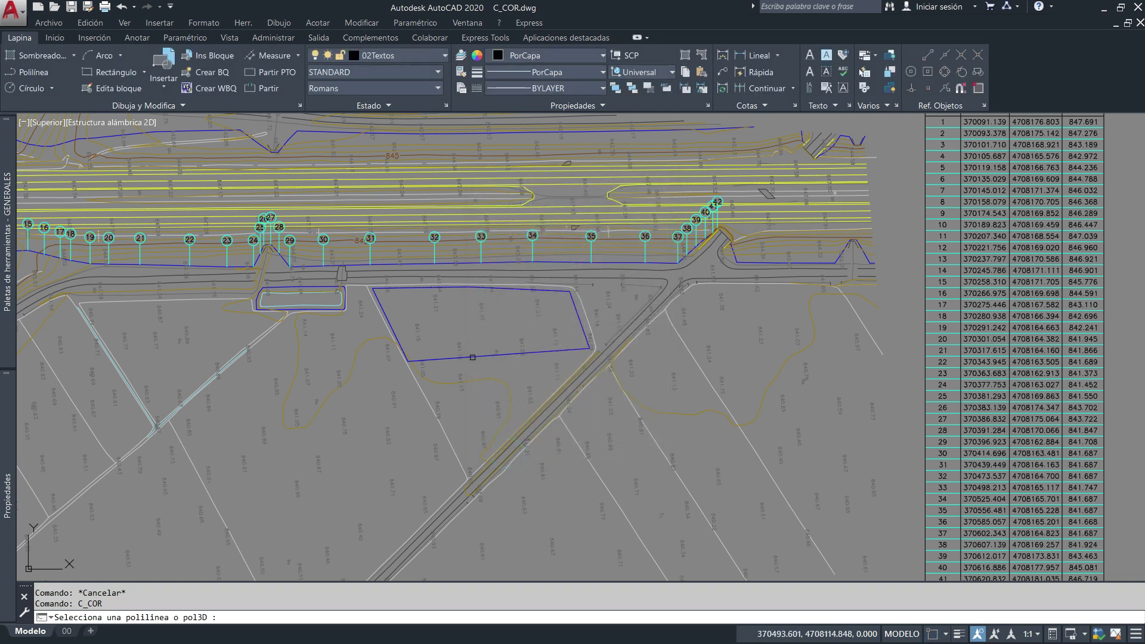
Step: Number the enclosure polyline's vertices 50–54 and place the second table right of the first
{"action": "left_click", "coordinate": [472, 357]}
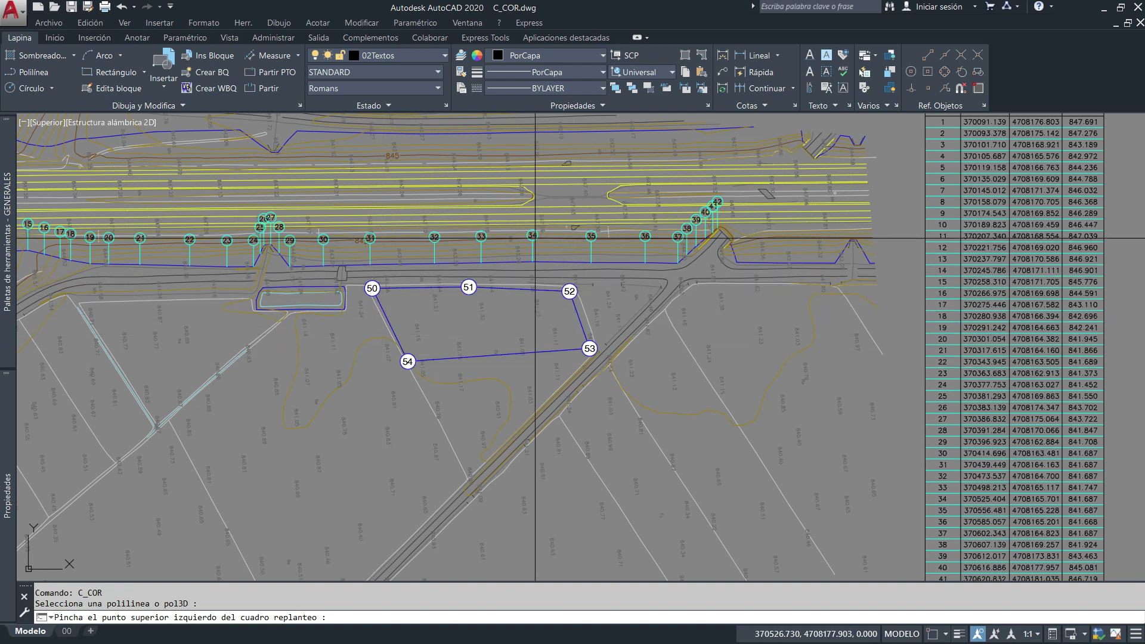
{"action": "scroll", "coordinate": [487, 269], "scroll_direction": "down", "scroll_amount": 4}
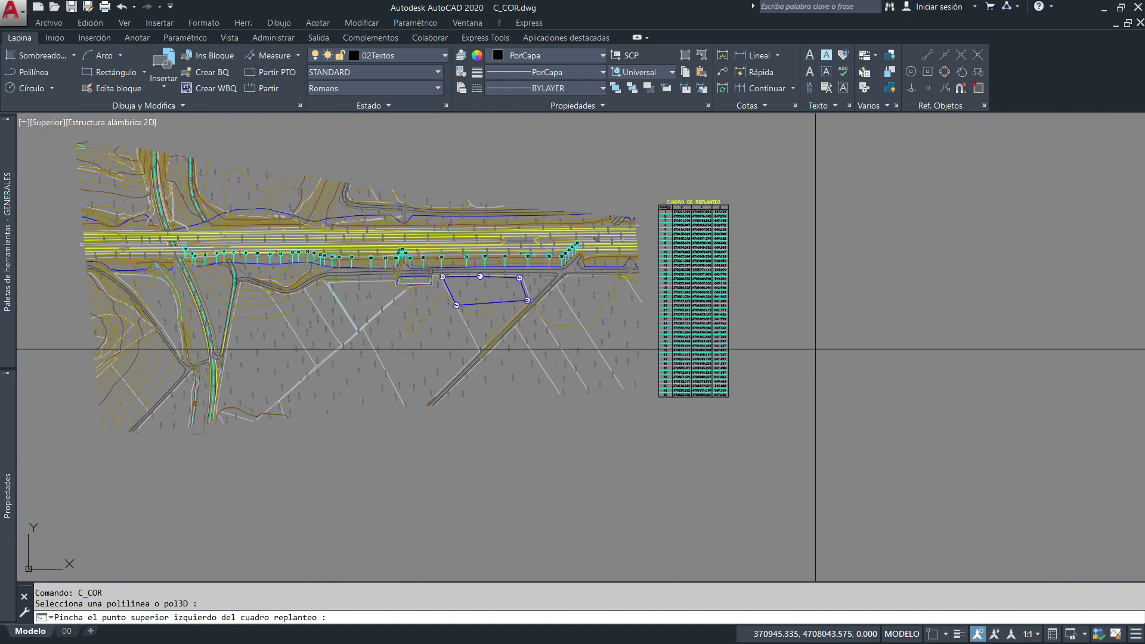
{"action": "left_click", "coordinate": [798, 225]}
{"action": "scroll", "coordinate": [844, 230], "scroll_direction": "up", "scroll_amount": 5}
{"action": "scroll", "coordinate": [846, 239], "scroll_direction": "down", "scroll_amount": 4}
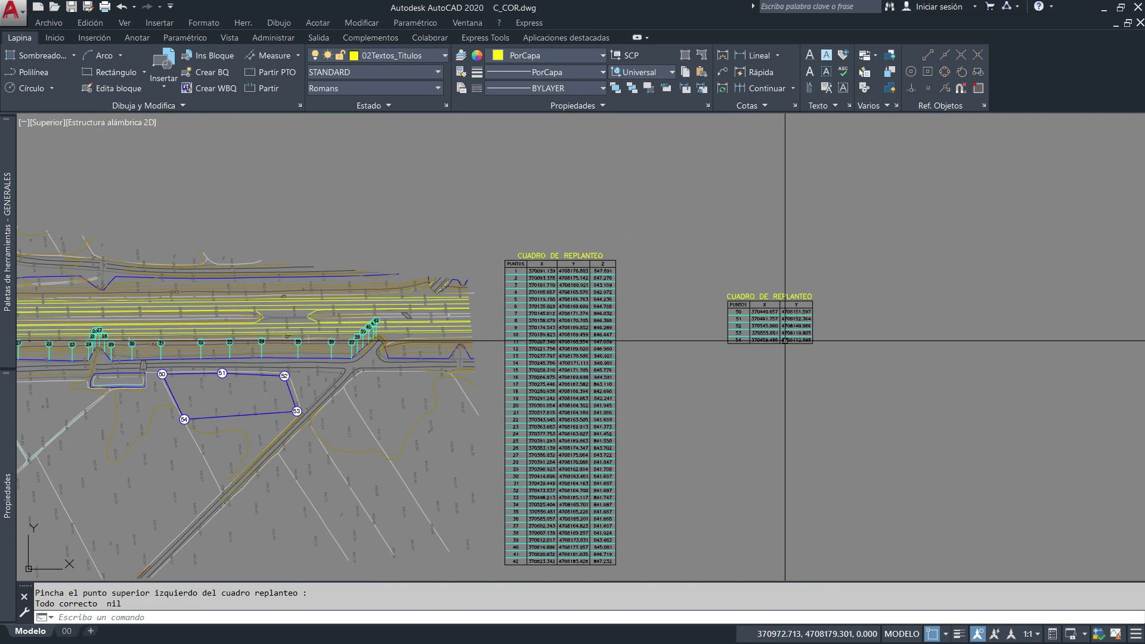
{"action": "middle_click_drag", "start_coordinate": [105, 344], "coordinate": [463, 310]}
{"action": "scroll", "coordinate": [577, 339], "scroll_direction": "up", "scroll_amount": 6}
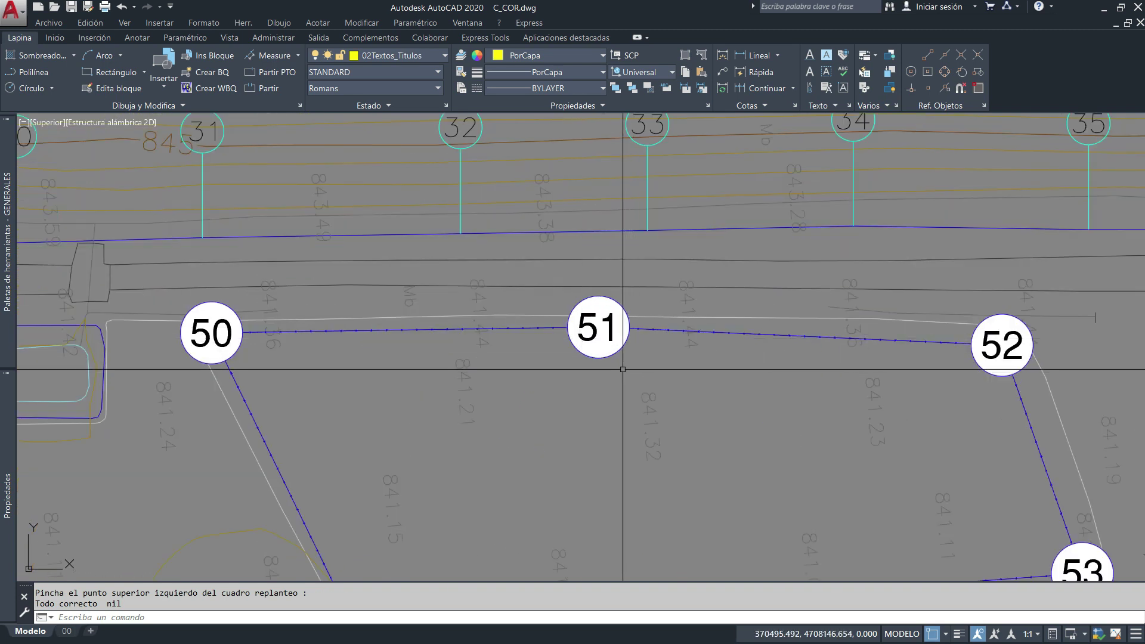
Step: Inspect marker 51's attributes, closing the attribute editor unchanged
{"action": "left_click", "coordinate": [620, 327]}
{"action": "key", "text": "Escape"}
{"action": "left_click", "coordinate": [612, 331]}
{"action": "double_click", "coordinate": [612, 331]}
{"action": "left_click", "coordinate": [593, 409]}
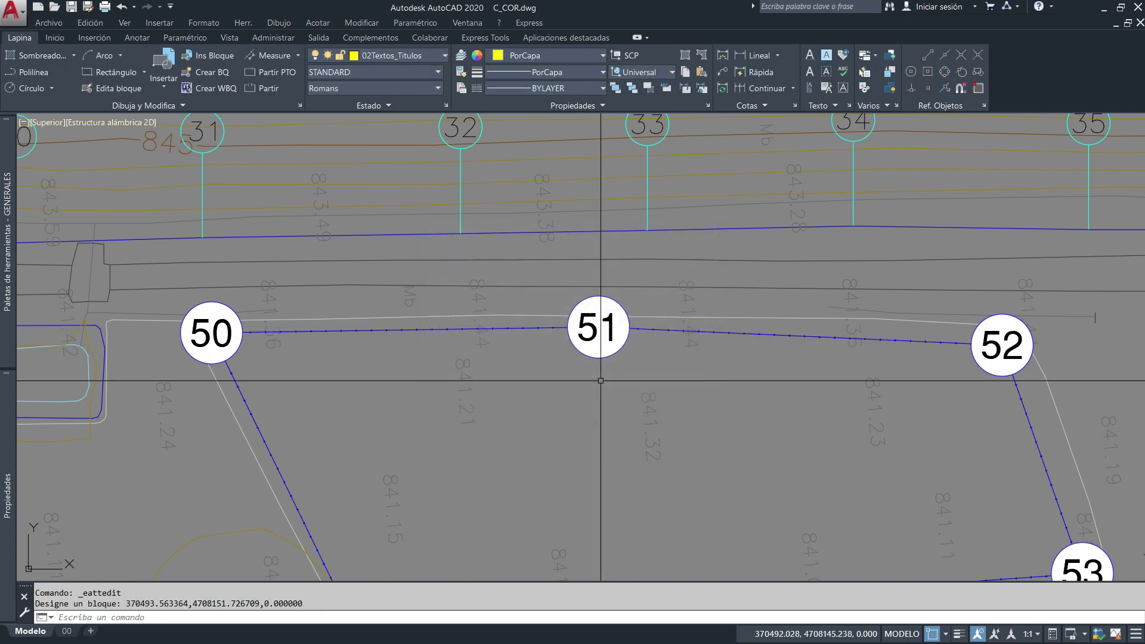
{"action": "left_click", "coordinate": [607, 328]}
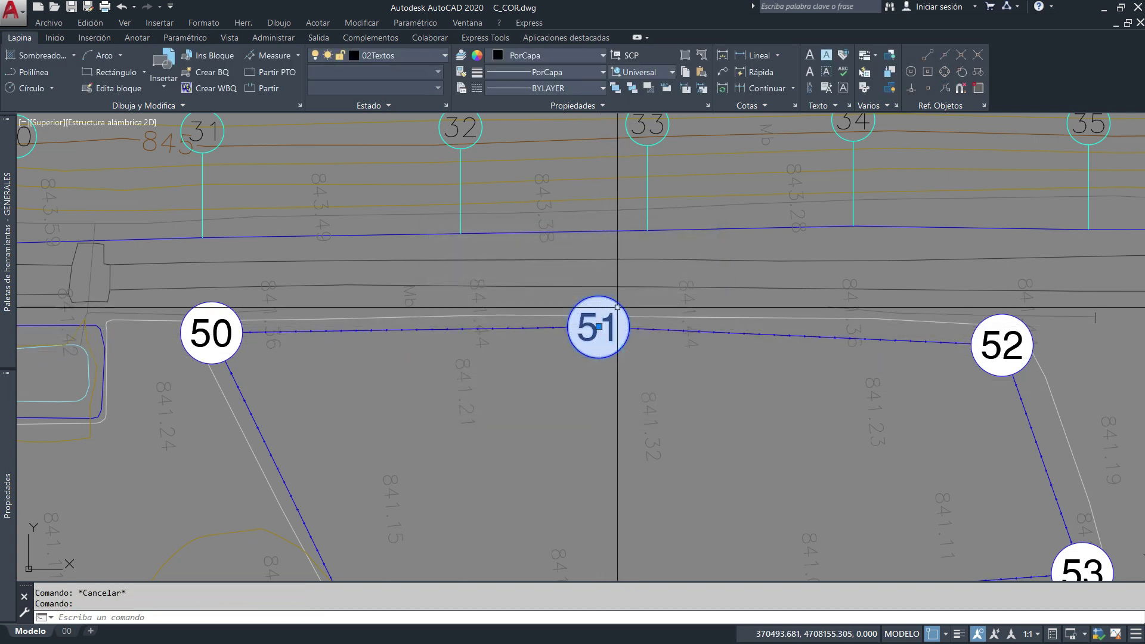
{"action": "key", "text": "Escape"}
{"action": "scroll", "coordinate": [536, 335], "scroll_direction": "down", "scroll_amount": 4}
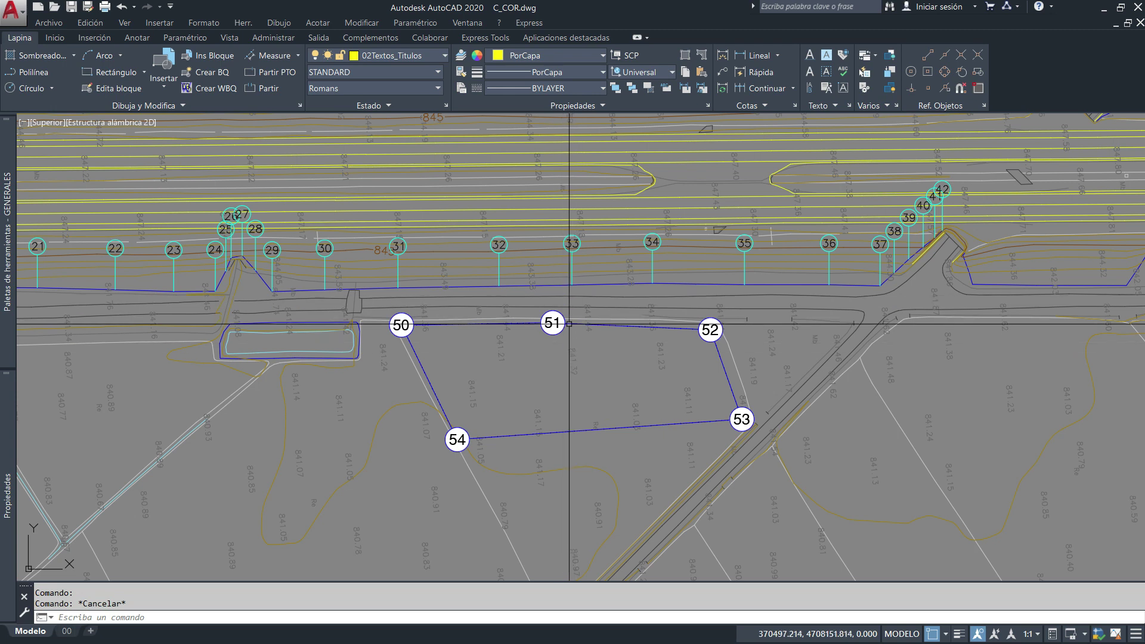
{"action": "scroll", "coordinate": [588, 299], "scroll_direction": "down", "scroll_amount": 6}
{"action": "scroll", "coordinate": [894, 235], "scroll_direction": "up", "scroll_amount": 4}
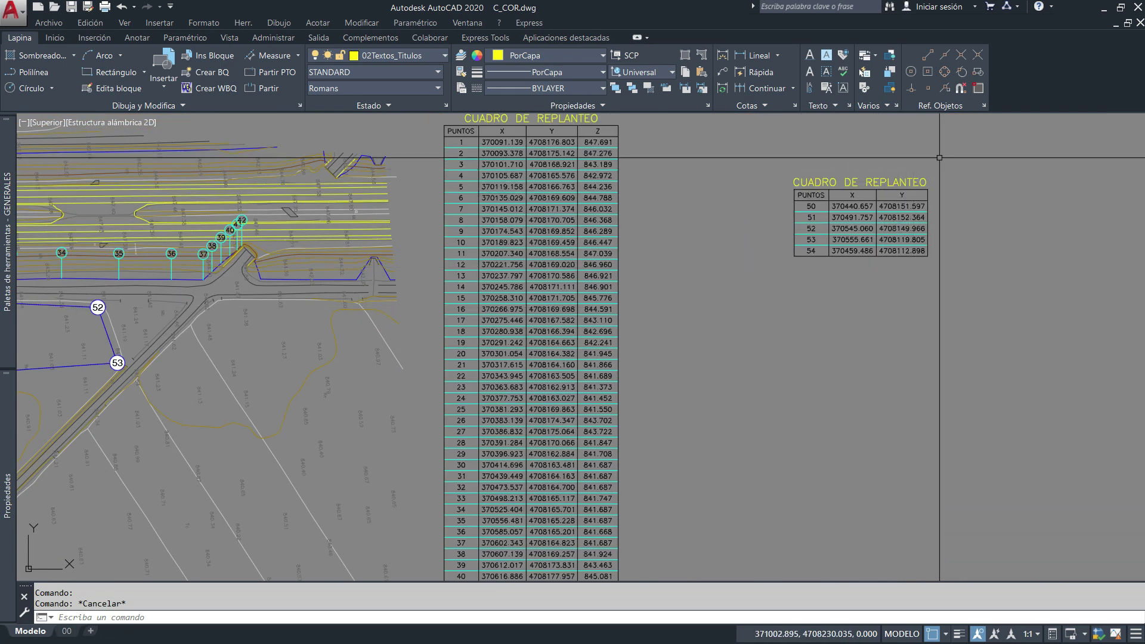
{"action": "scroll", "coordinate": [738, 345], "scroll_direction": "down", "scroll_amount": 2}
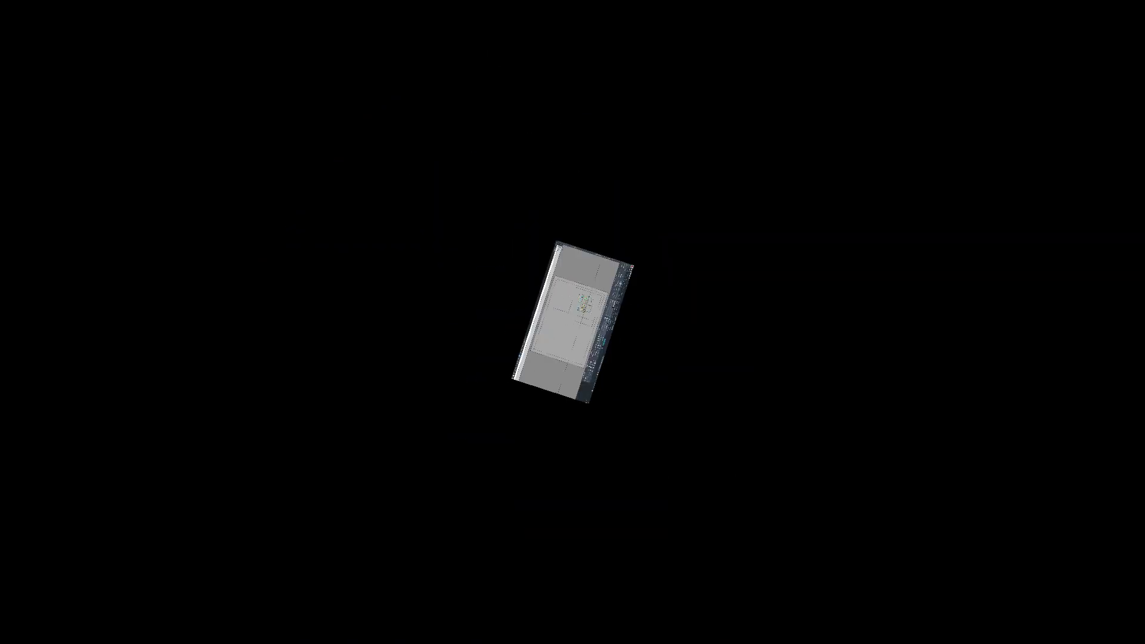
Step: Switch Estribo.dwg to model space and try running C_COR, which isn't loaded yet
{"action": "scroll", "coordinate": [405, 238], "scroll_direction": "up", "scroll_amount": 2}
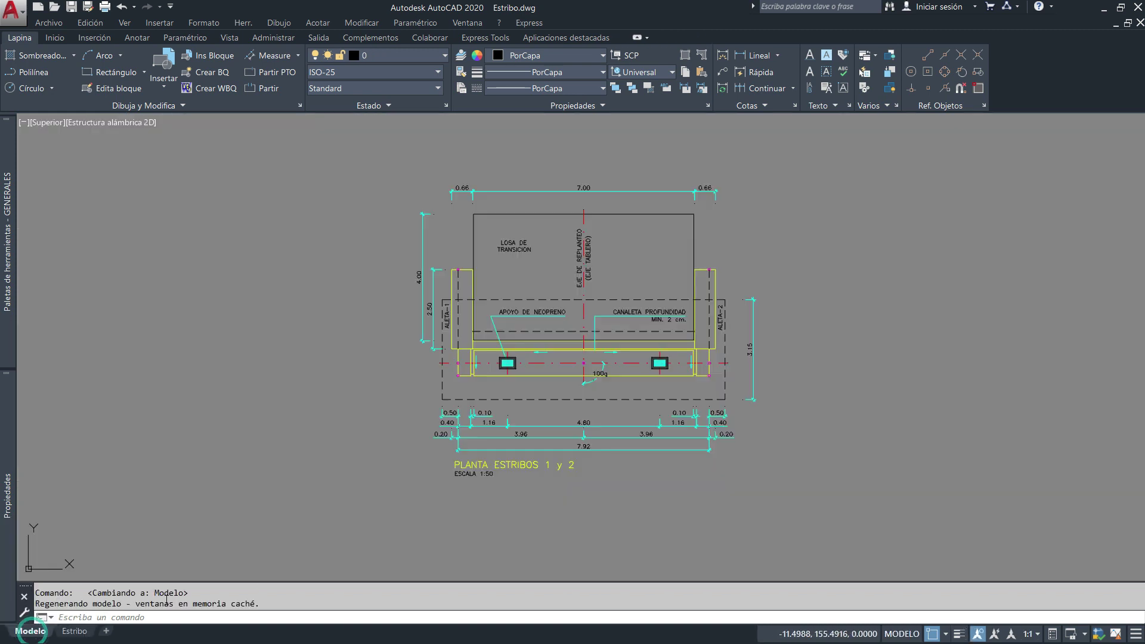
{"action": "left_click", "coordinate": [28, 631]}
{"action": "type", "text": "c_cor"}
{"action": "key", "text": "Return"}
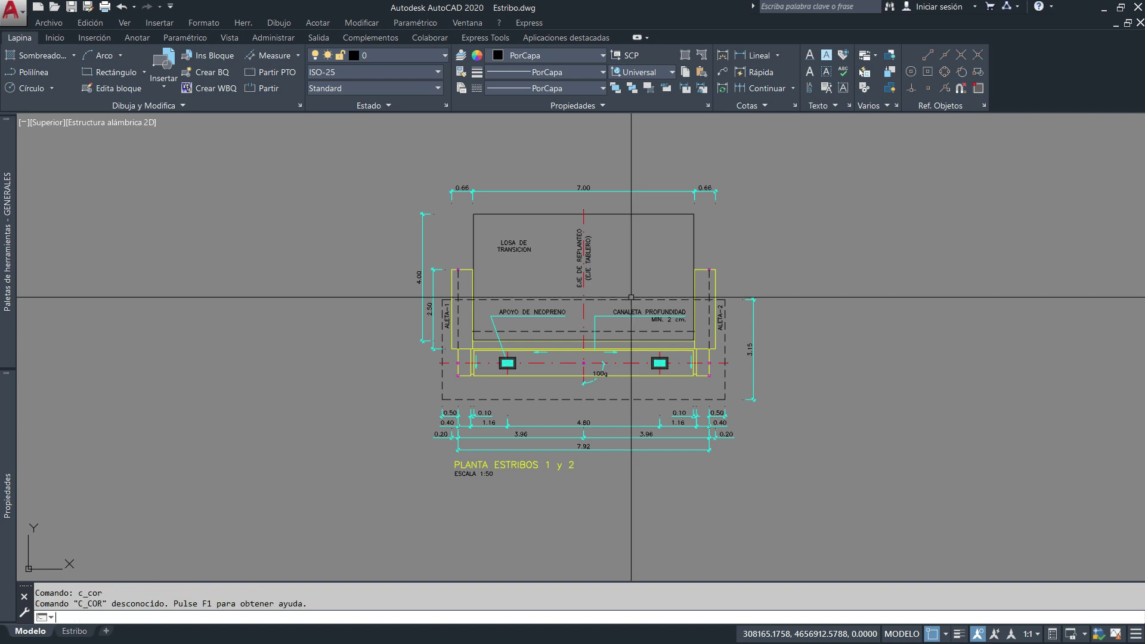
Step: Load C_COR.fas from the C_REPLA folder via APPLOAD and run the C_COR command
{"action": "type", "text": "apl"}
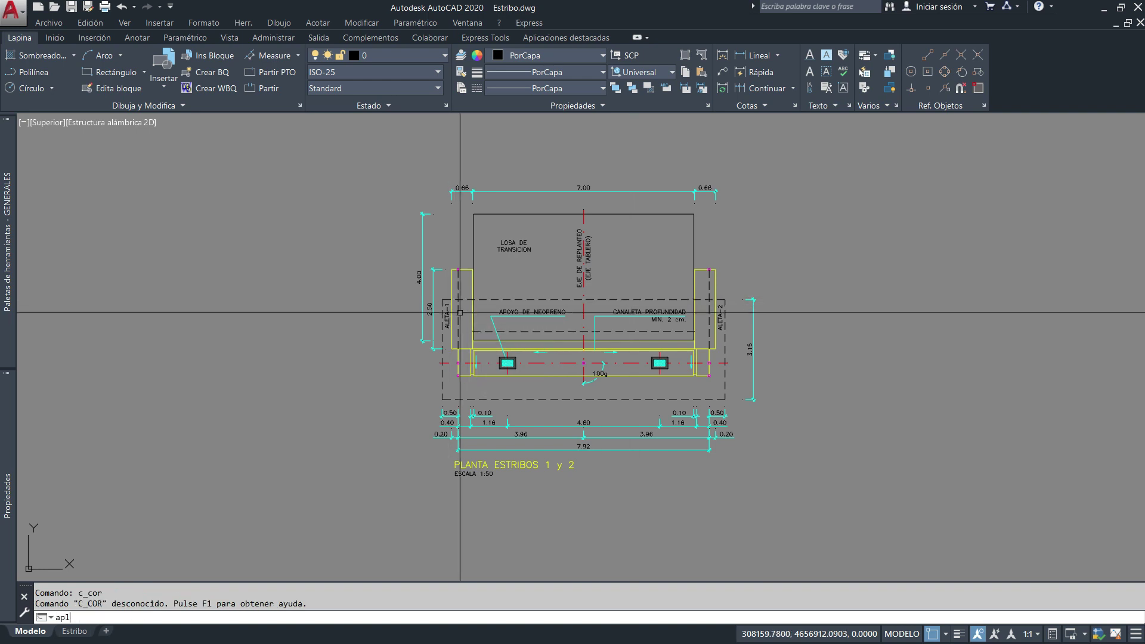
{"action": "key", "text": "Return"}
{"action": "left_click", "coordinate": [442, 208]}
{"action": "left_click", "coordinate": [650, 307]}
{"action": "left_click", "coordinate": [606, 477]}
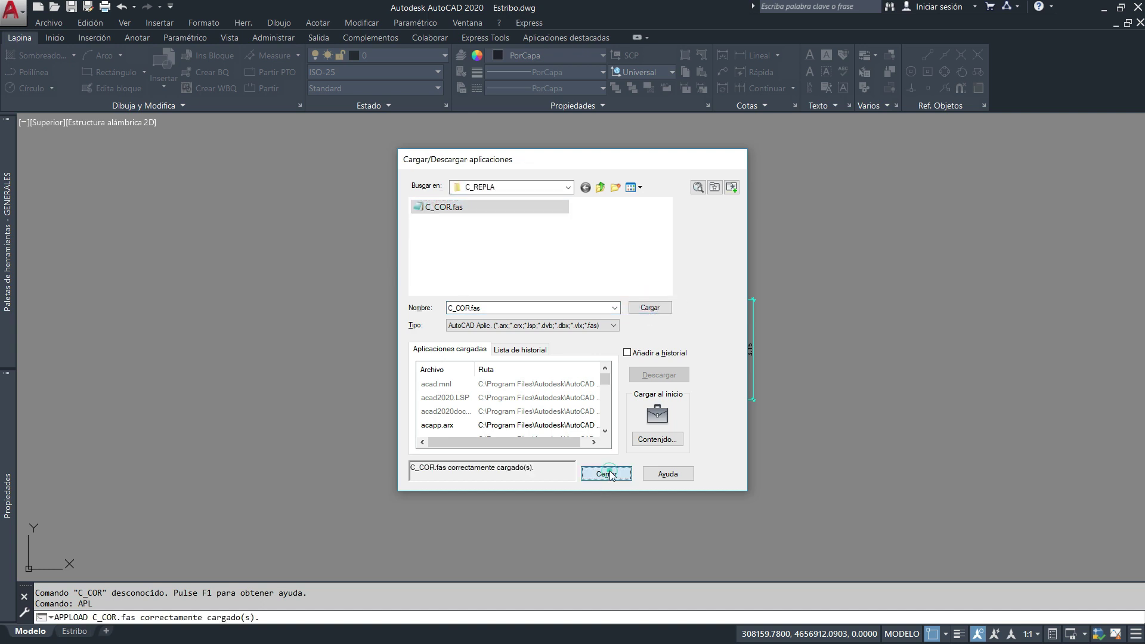
{"action": "type", "text": "c_cor"}
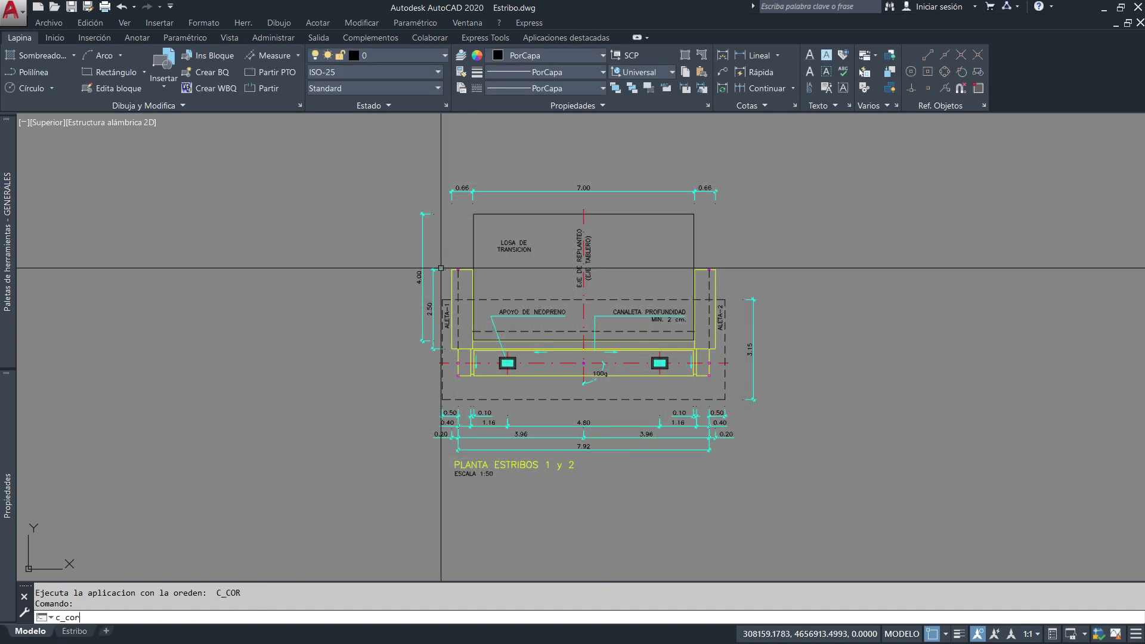
{"action": "key", "text": "Return"}
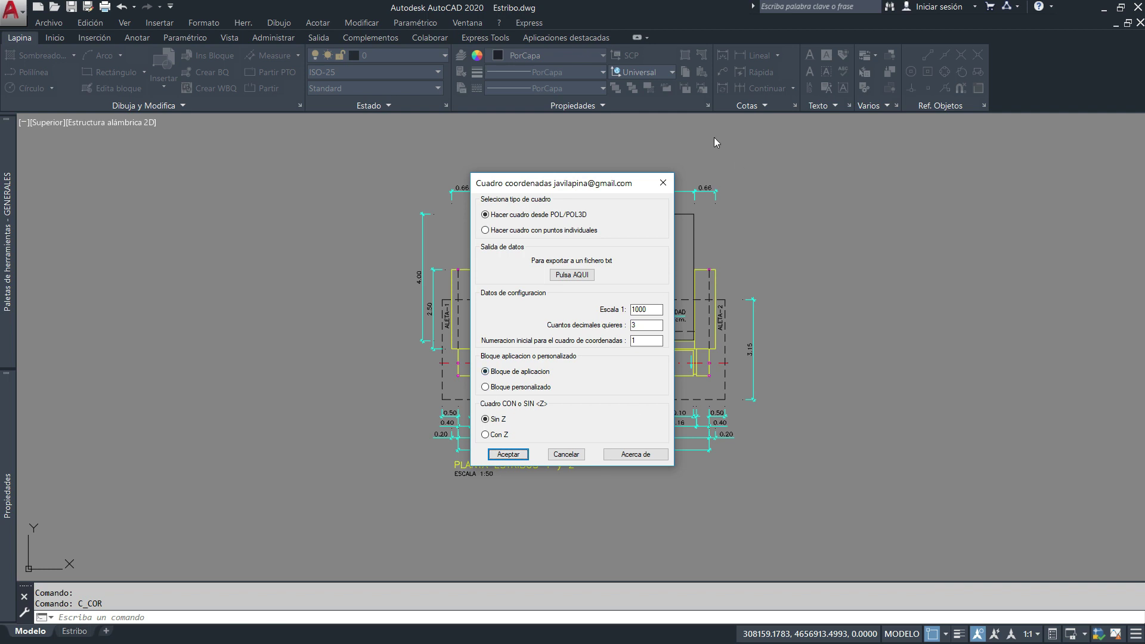
Step: Set scale 50, 3 decimals and individual-points mode in the C_COR settings
{"action": "left_click_drag", "start_coordinate": [605, 184], "coordinate": [661, 115]}
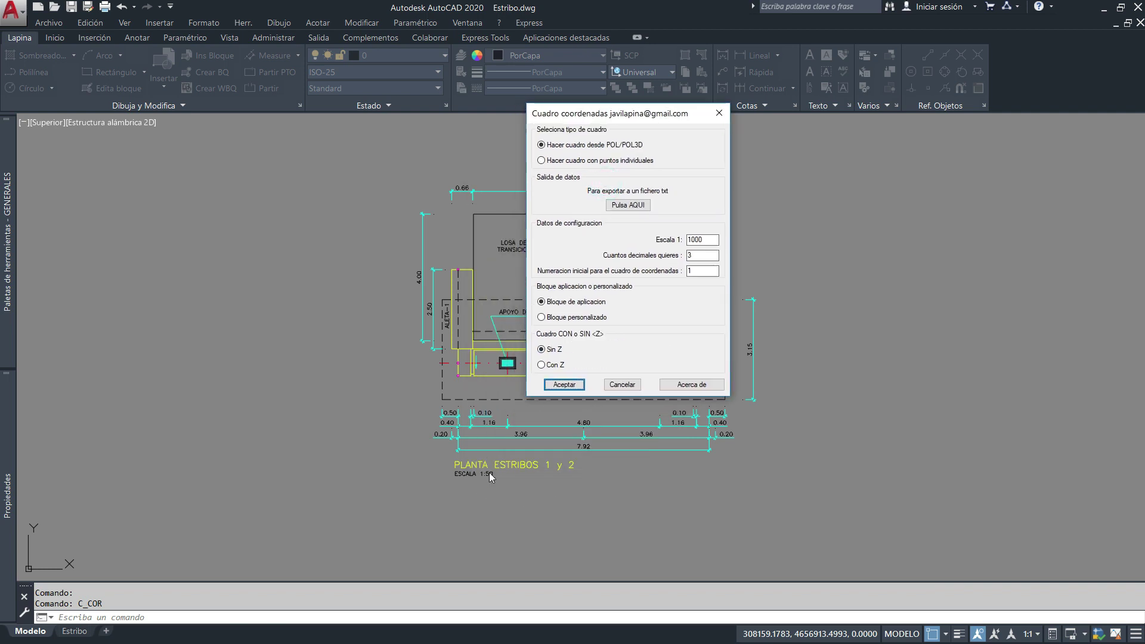
{"action": "left_click", "coordinate": [699, 255]}
{"action": "type", "text": "3"}
{"action": "double_click", "coordinate": [700, 240]}
{"action": "type", "text": "50"}
{"action": "left_click", "coordinate": [553, 162]}
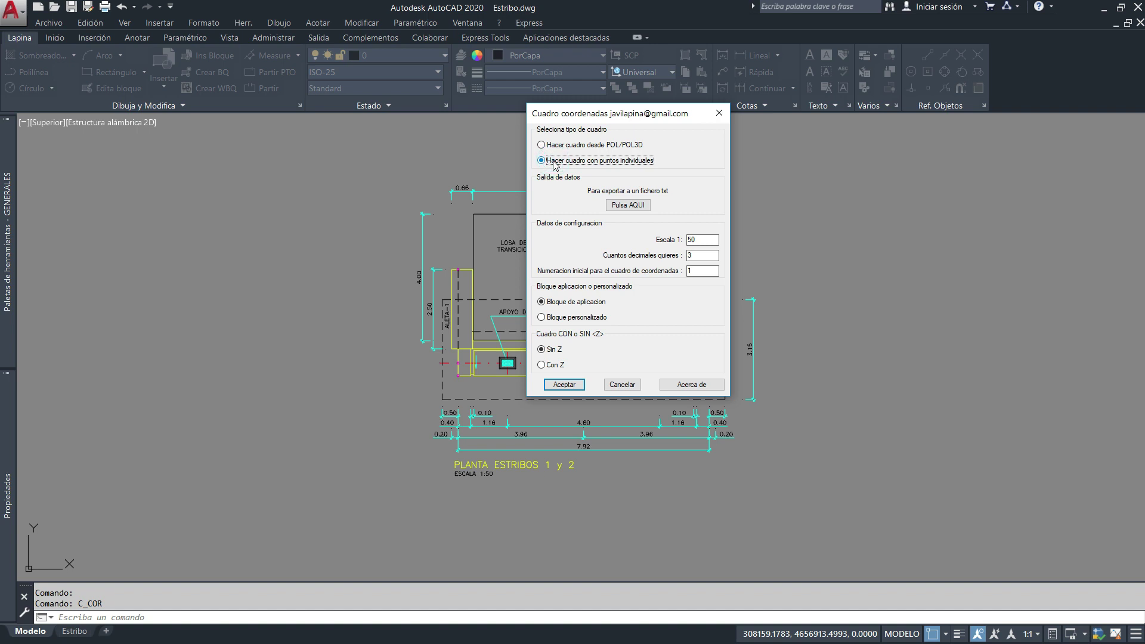
Step: Overwrite cuadro.txt as the export file, use pto.dwg as custom block, and accept
{"action": "left_click", "coordinate": [620, 205]}
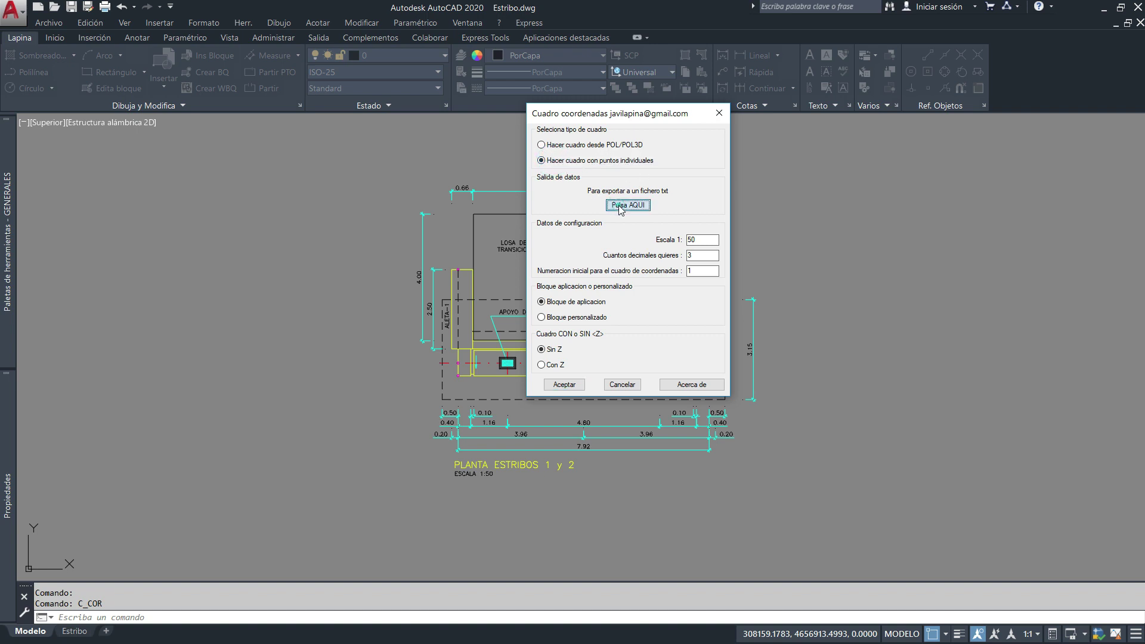
{"action": "left_click", "coordinate": [376, 174]}
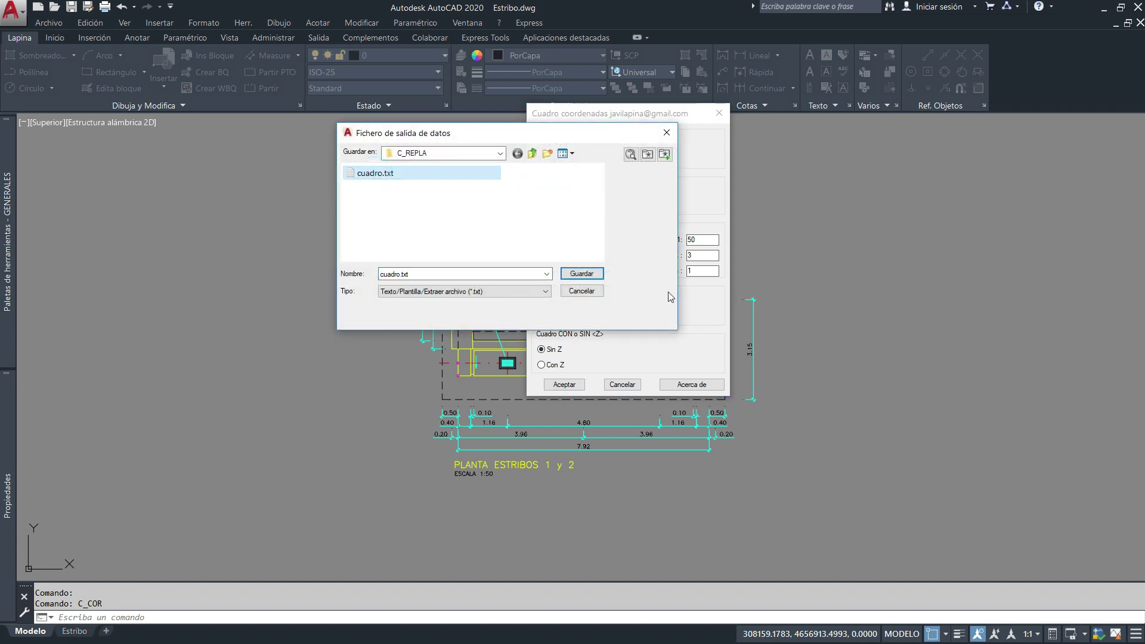
{"action": "left_click", "coordinate": [581, 273]}
{"action": "left_click", "coordinate": [468, 264]}
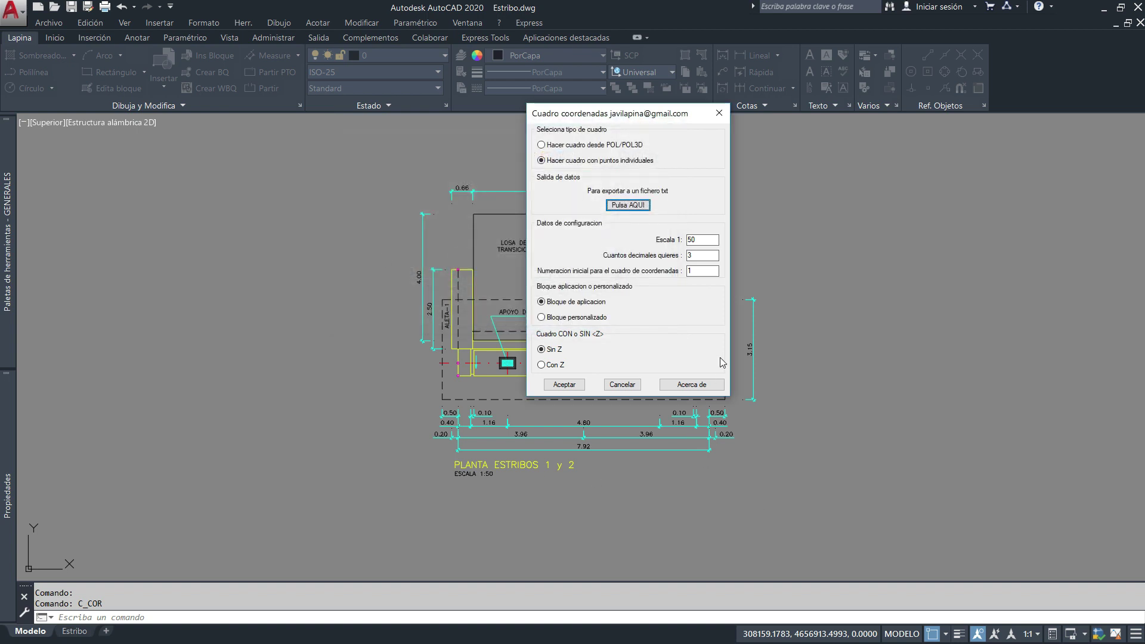
{"action": "left_click", "coordinate": [549, 320]}
{"action": "left_click", "coordinate": [377, 204]}
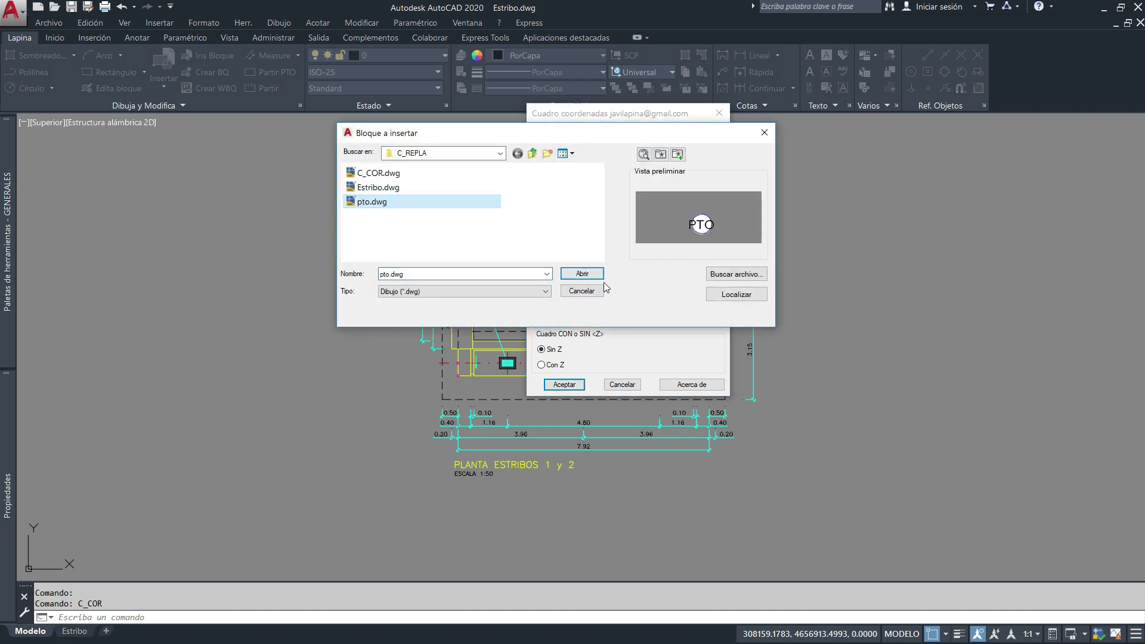
{"action": "left_click", "coordinate": [581, 273]}
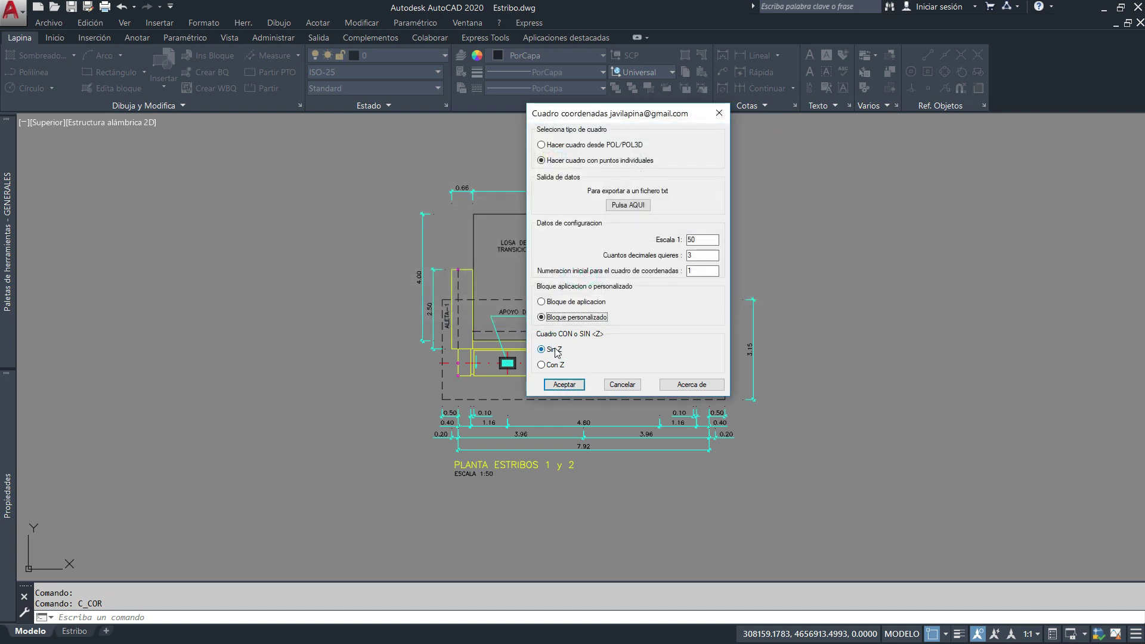
{"action": "left_click", "coordinate": [564, 384]}
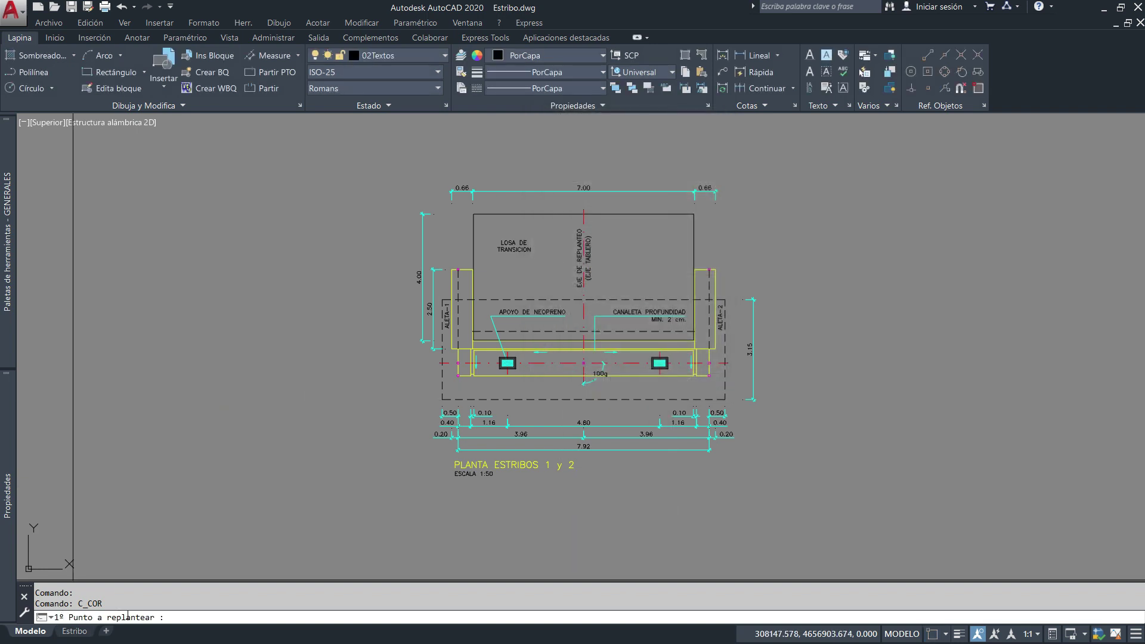
Step: Turn on the Centre object snap
{"action": "right_click", "coordinate": [569, 383], "text": "shift"}
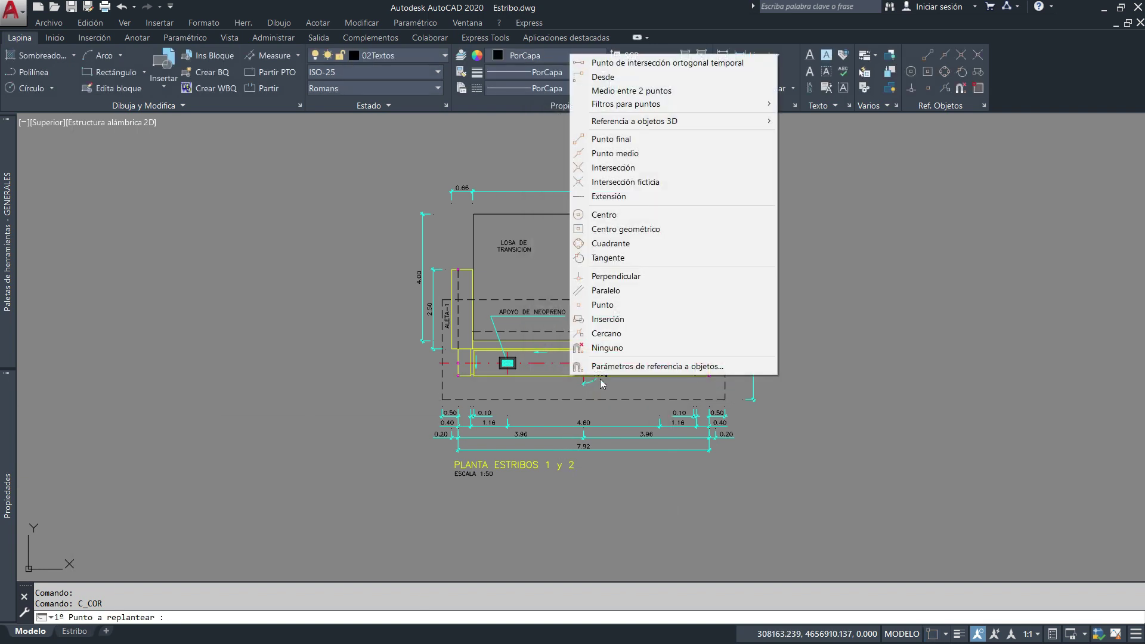
{"action": "left_click", "coordinate": [620, 368]}
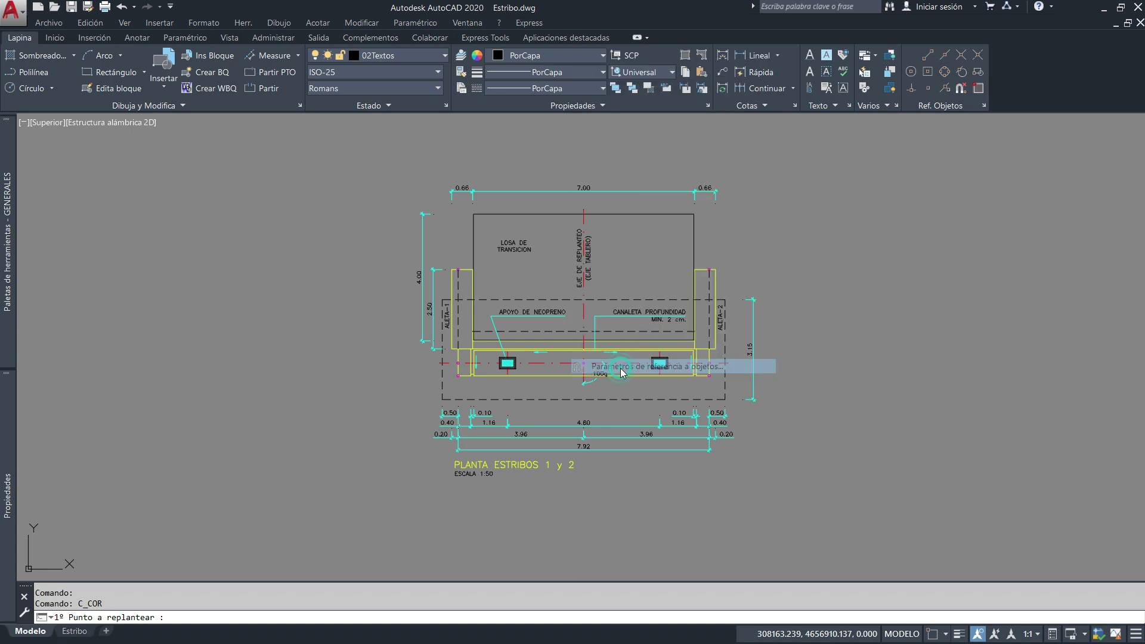
{"action": "left_click", "coordinate": [466, 291]}
{"action": "left_click", "coordinate": [597, 463]}
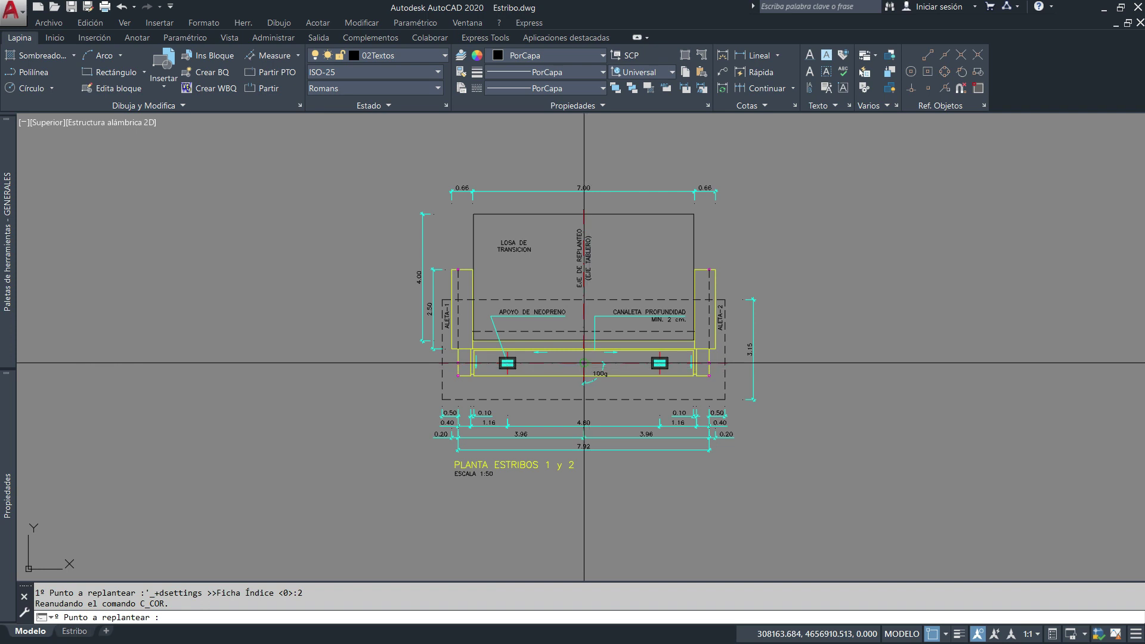
Step: Mark points 1–7 on the abutment axis and wings, and place the table right of the plan
{"action": "left_click", "coordinate": [584, 363]}
{"action": "left_click", "coordinate": [458, 268]}
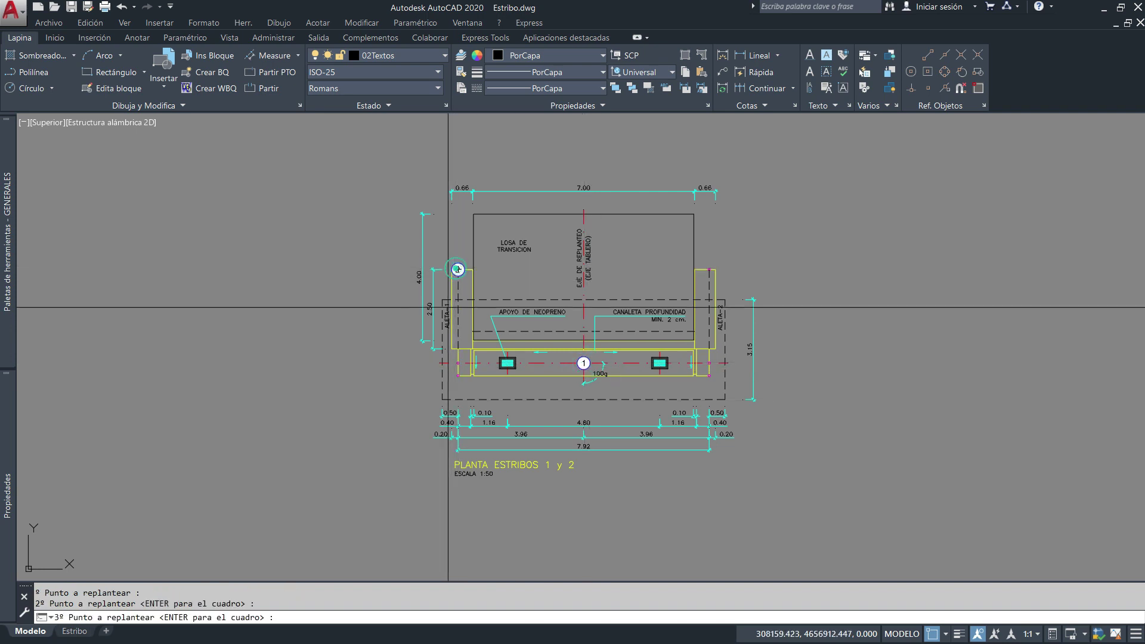
{"action": "left_click", "coordinate": [457, 363]}
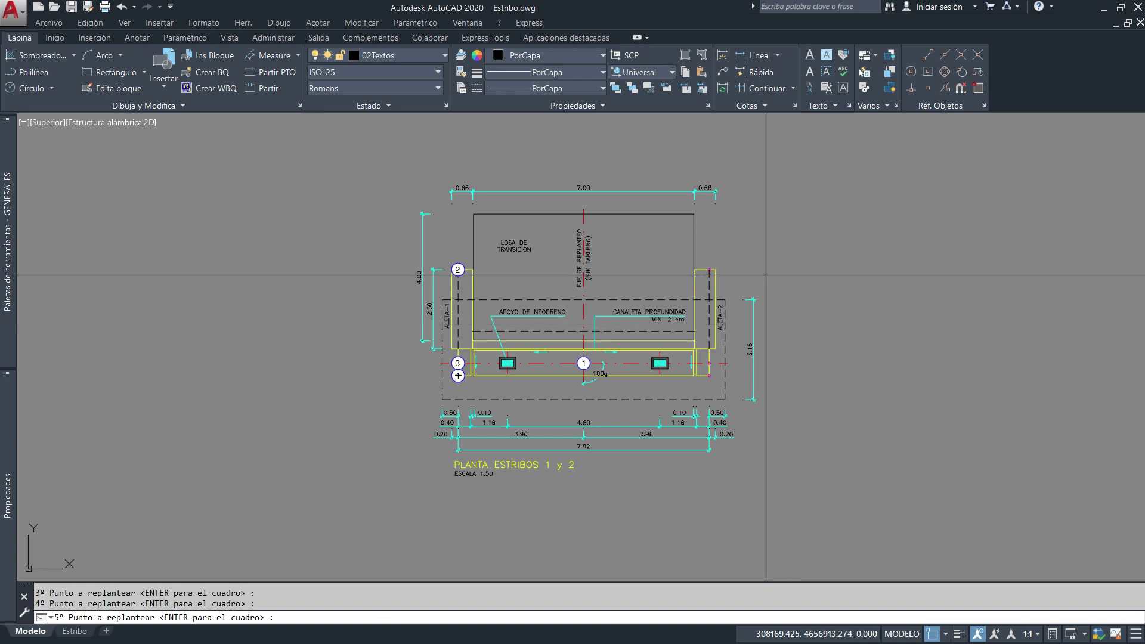
{"action": "left_click", "coordinate": [708, 270]}
{"action": "left_click", "coordinate": [708, 363]}
{"action": "left_click", "coordinate": [709, 375]}
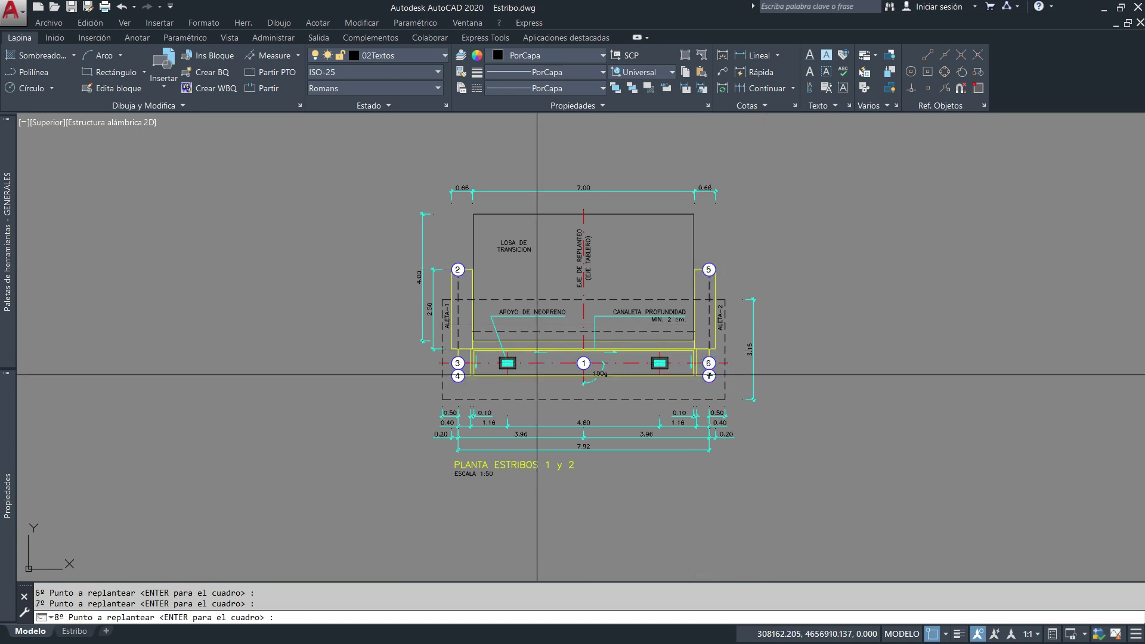
{"action": "key", "text": "Return"}
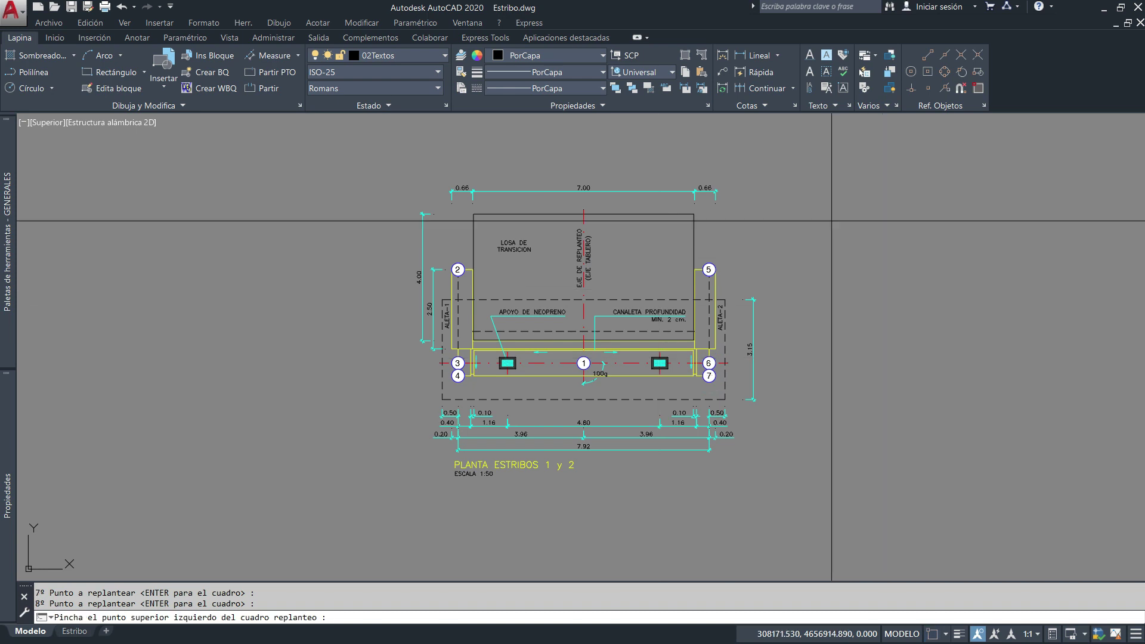
{"action": "left_click", "coordinate": [806, 220]}
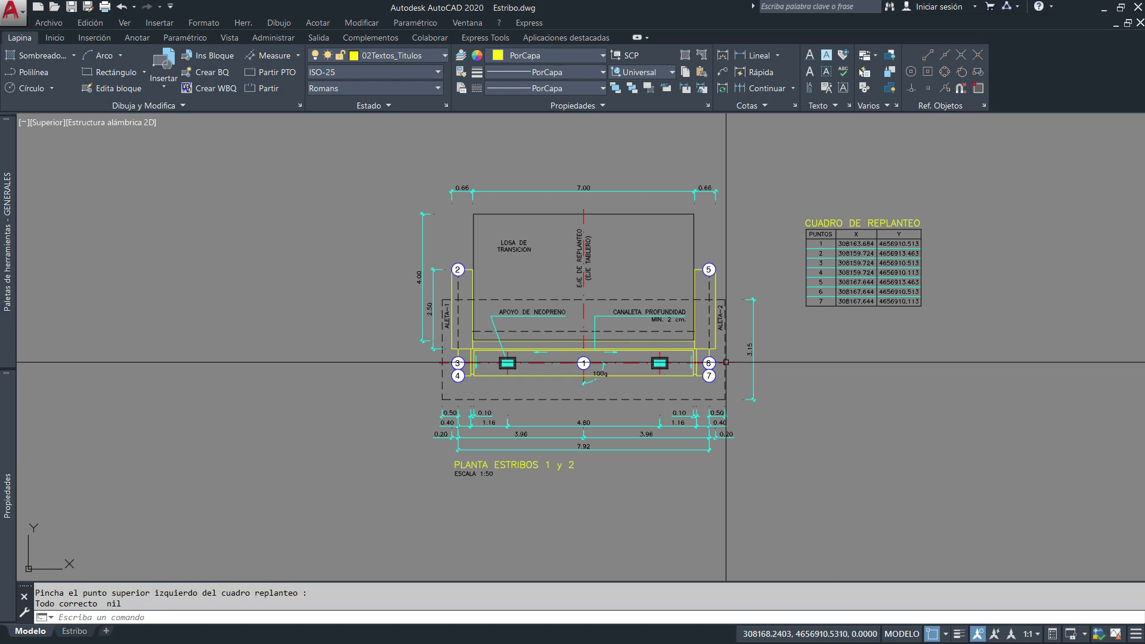
Step: Check the point 7 marker and pan to show the plan beside its table
{"action": "scroll", "coordinate": [726, 362], "scroll_direction": "up", "scroll_amount": 2}
{"action": "left_click", "coordinate": [708, 370]}
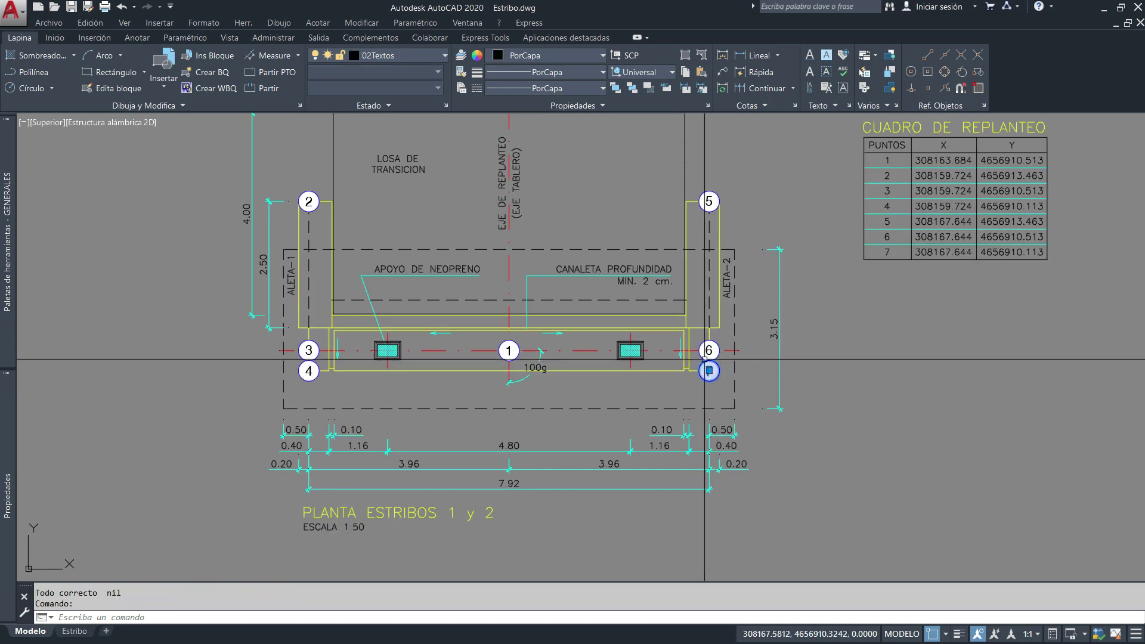
{"action": "key", "text": "Escape"}
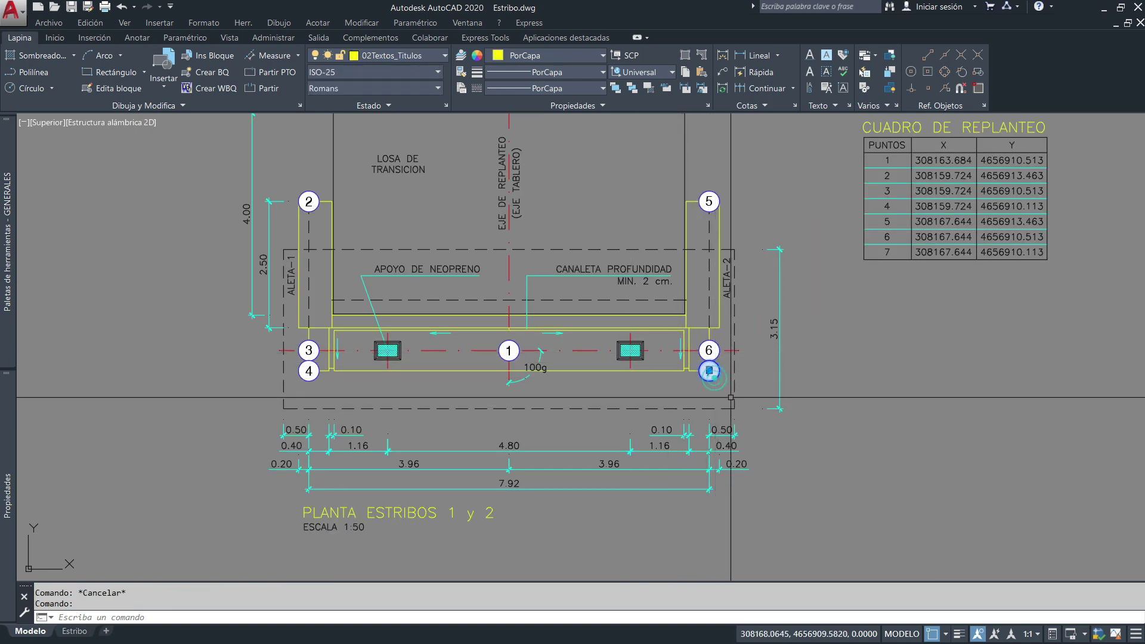
{"action": "scroll", "coordinate": [577, 323], "scroll_direction": "down", "scroll_amount": 2}
{"action": "middle_click_drag", "start_coordinate": [702, 340], "coordinate": [598, 349]}
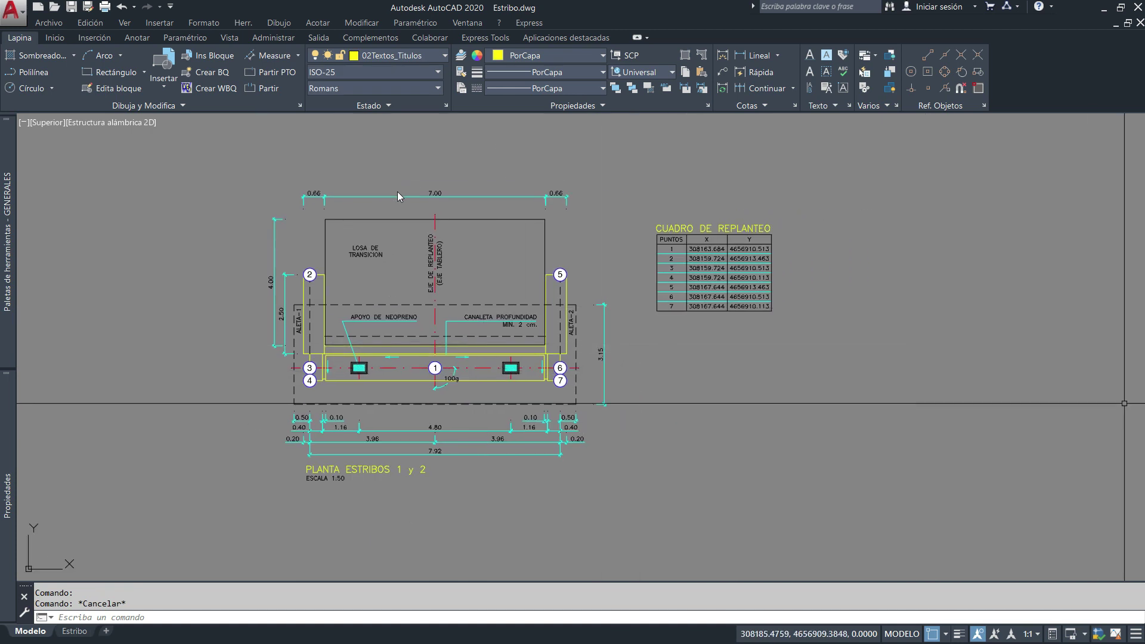
{"action": "key", "text": "alt+Tab"}
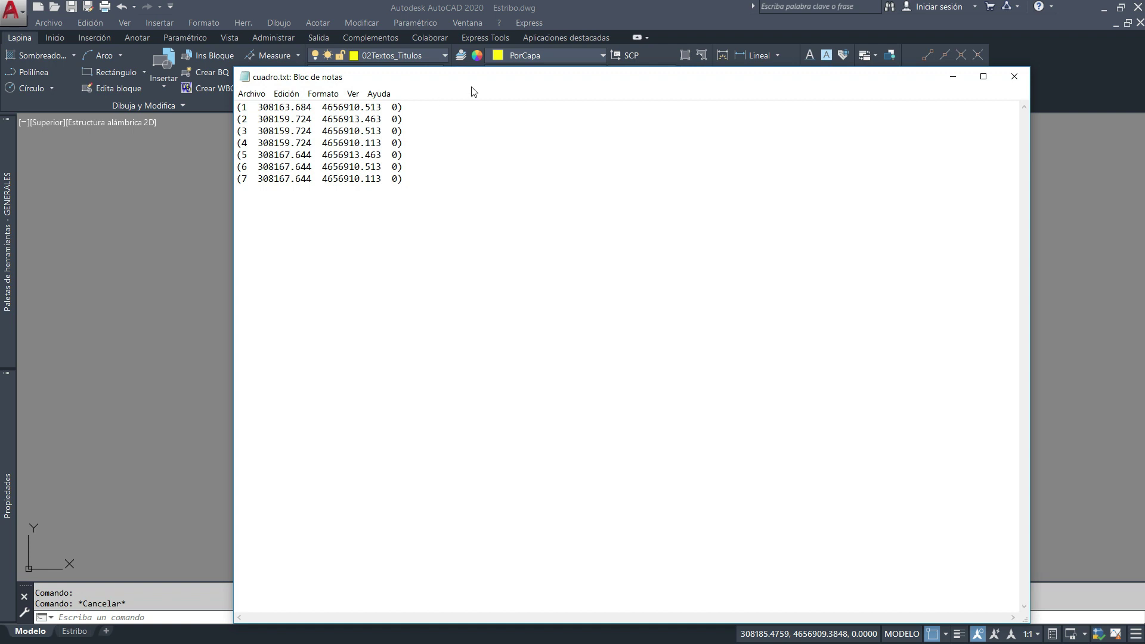
{"action": "left_click_drag", "start_coordinate": [514, 86], "coordinate": [501, 68]}
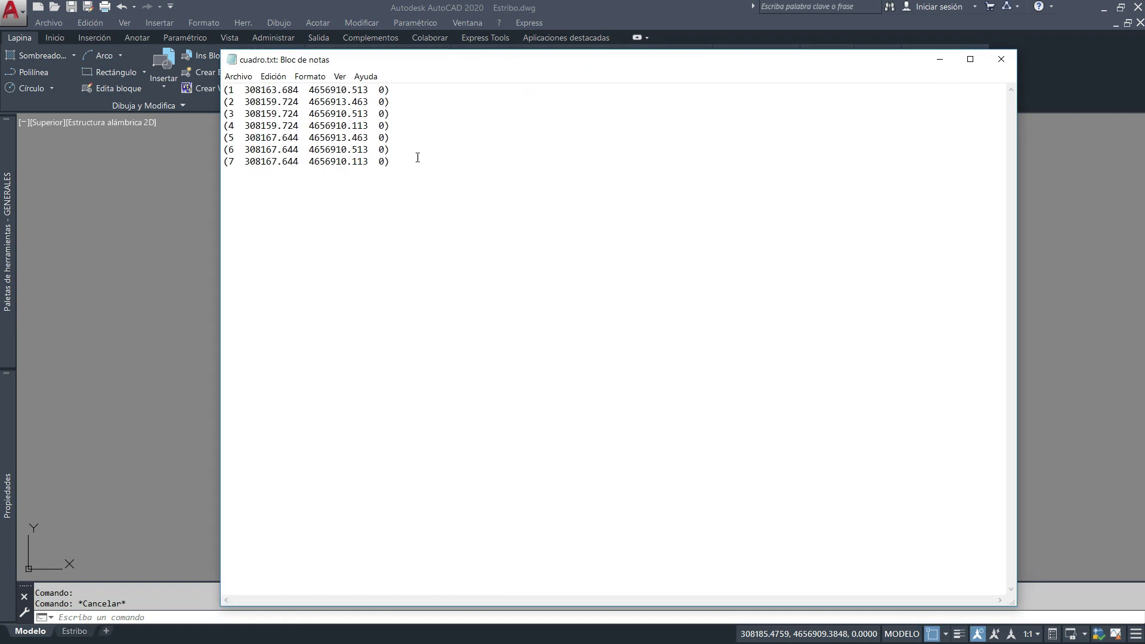
{"action": "left_click", "coordinate": [1005, 65]}
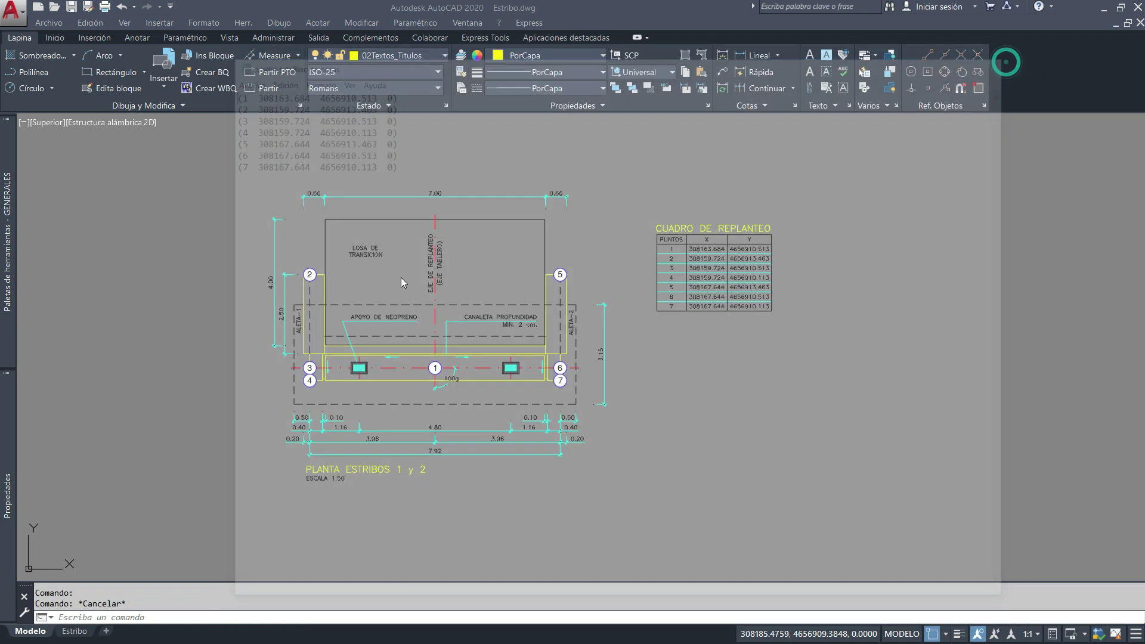